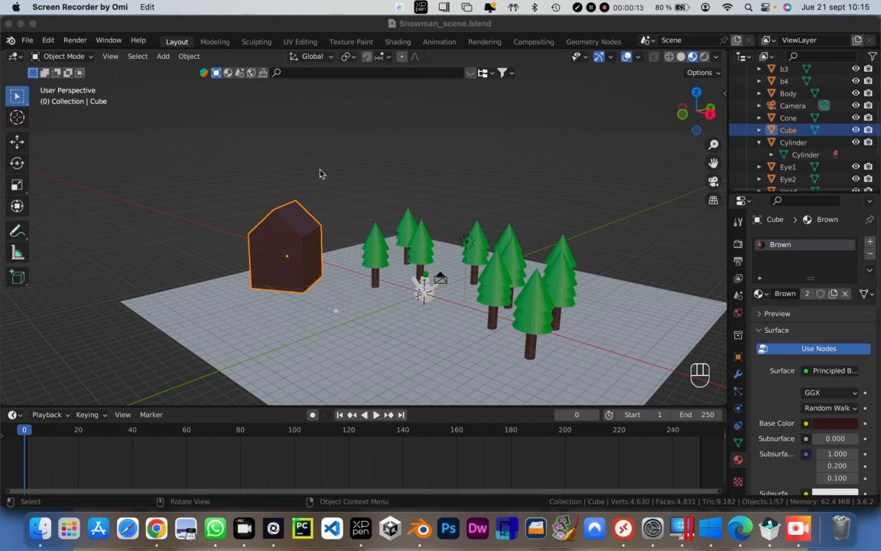
Step: Select the trunk and all three foliage cones of the outermost tree, on the camera's side of the snowman
click(336, 179)
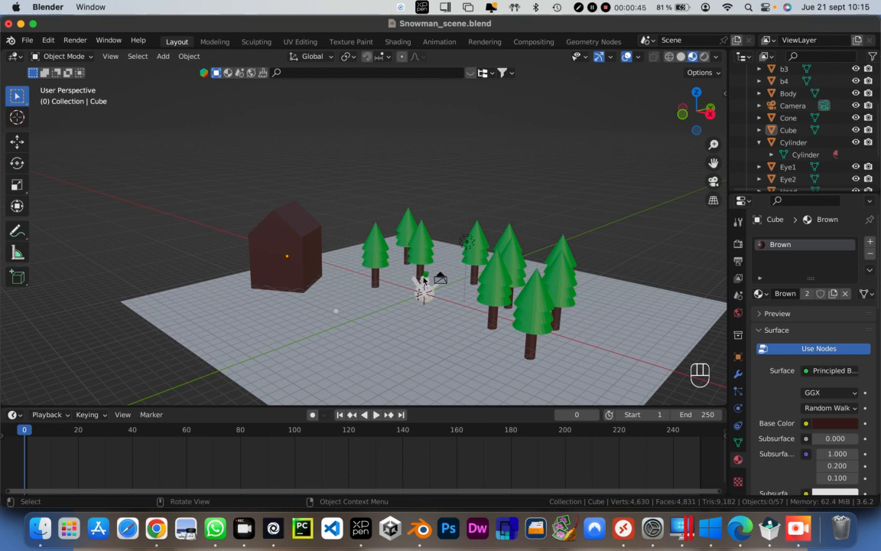
middle_drag(457, 280, 307, 260)
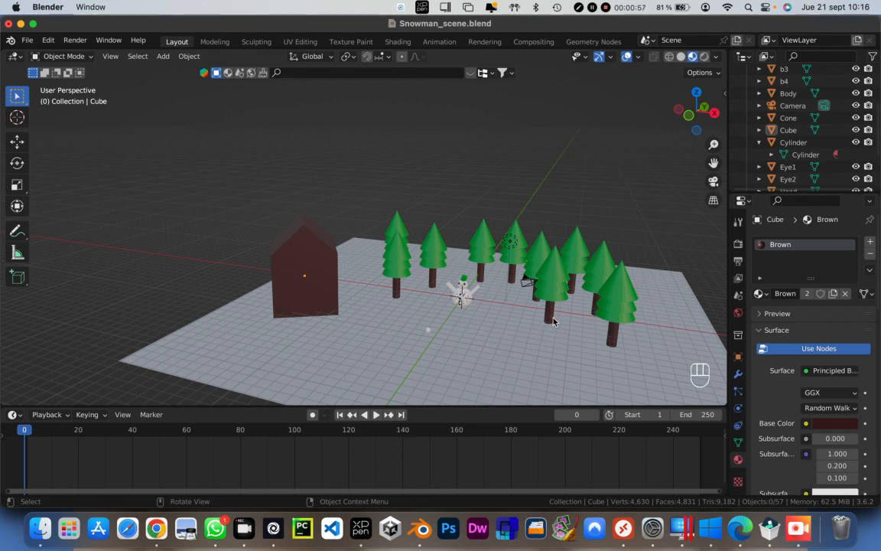
key(KP_1)
middle_drag(548, 292, 482, 306)
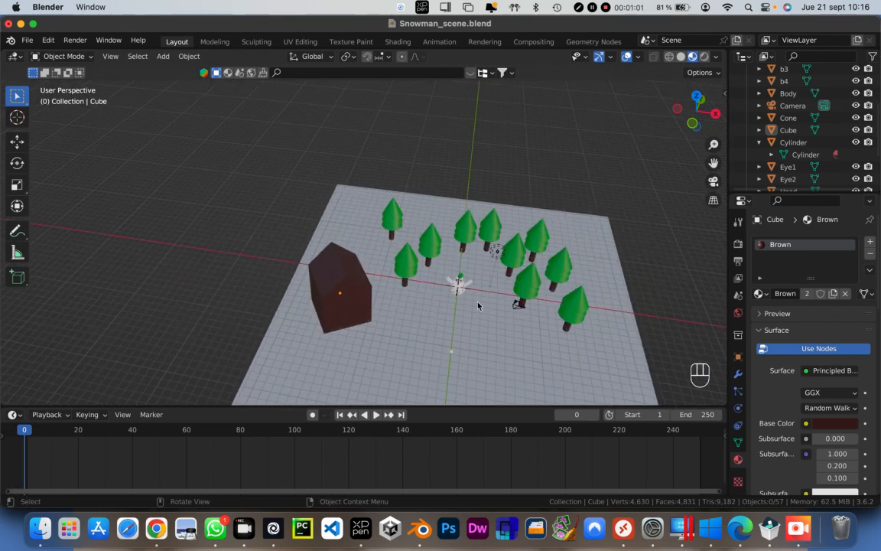
click(573, 330)
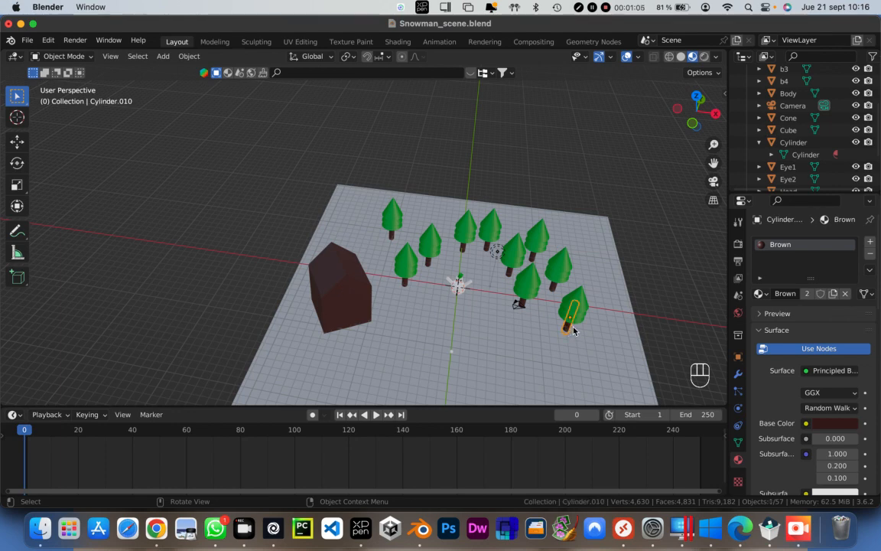
shift+click(582, 318)
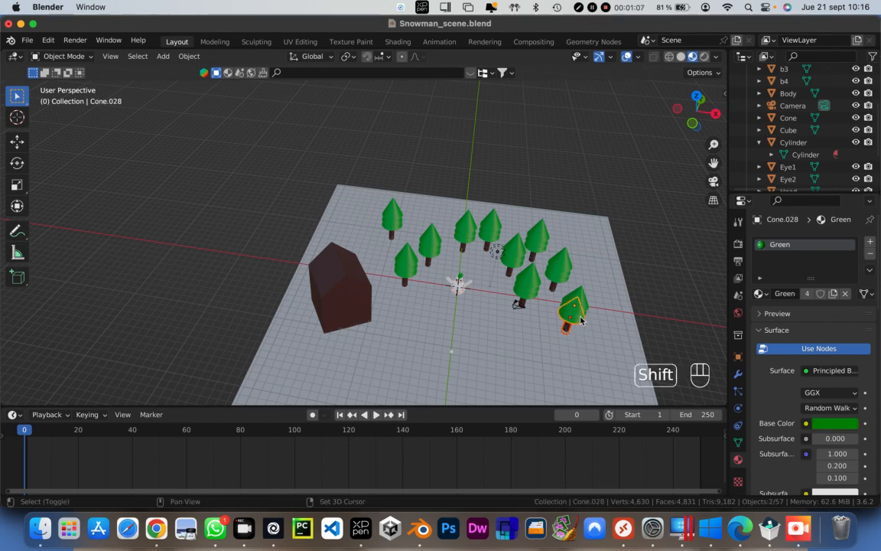
shift+click(584, 300)
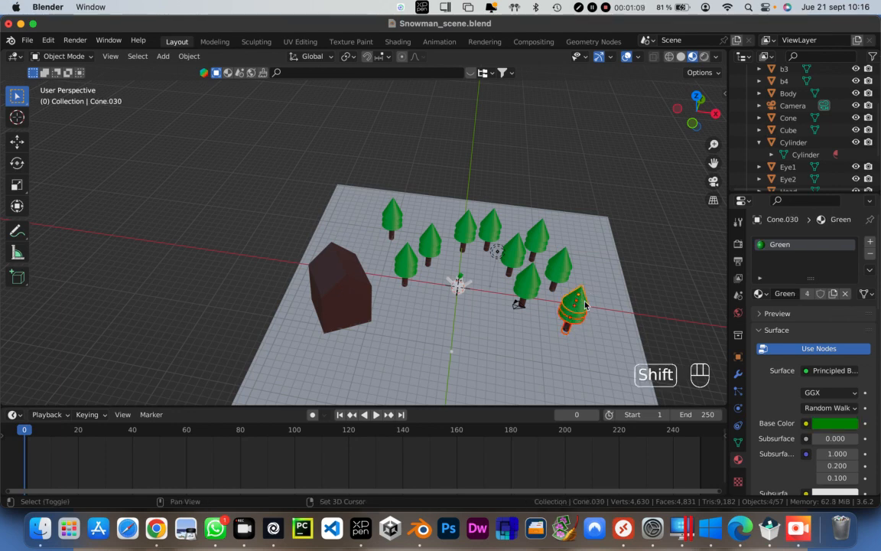
Step: Add the camera and the trunk and three foliage cones of the tree behind it to the selection
shift+click(524, 307)
shift+click(524, 306)
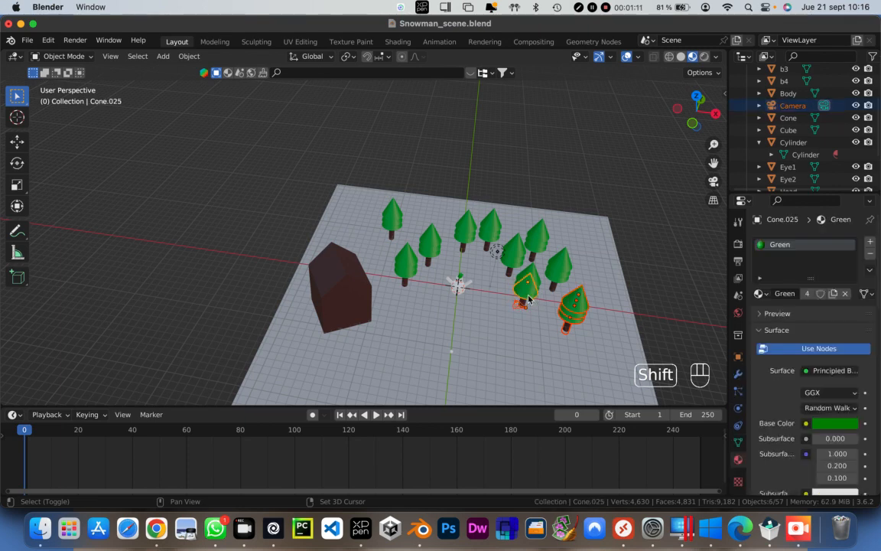
shift+click(524, 307)
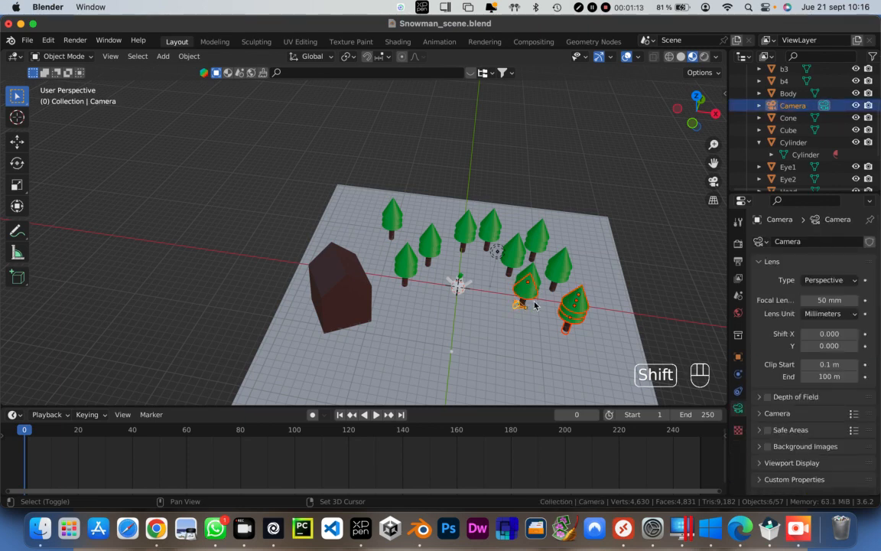
scroll(642, 356, up, 4)
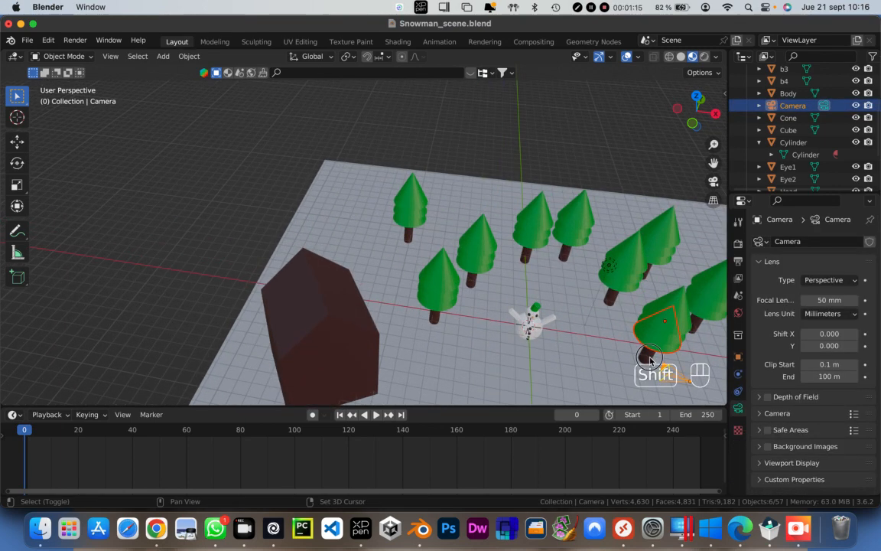
shift+click(648, 358)
shift+click(667, 334)
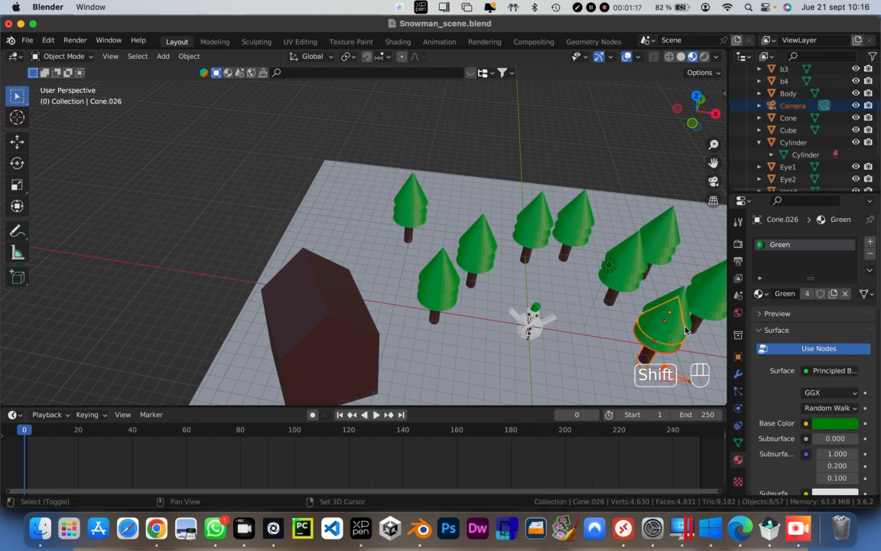
shift+click(673, 328)
shift+middle_drag(673, 328, 515, 288)
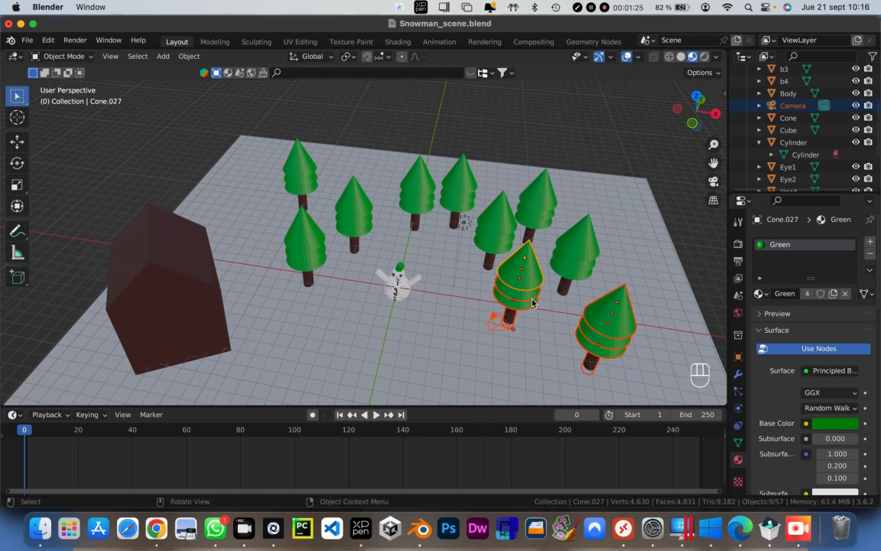
Step: In top view, move the selected trees and camera about 4.56 m along X and 7.25 m along Y
key(KP_7)
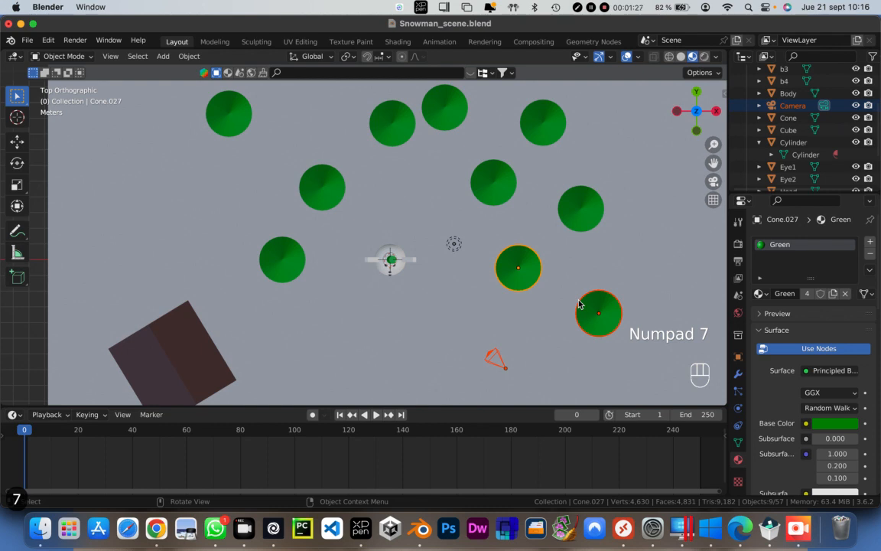
key(g)
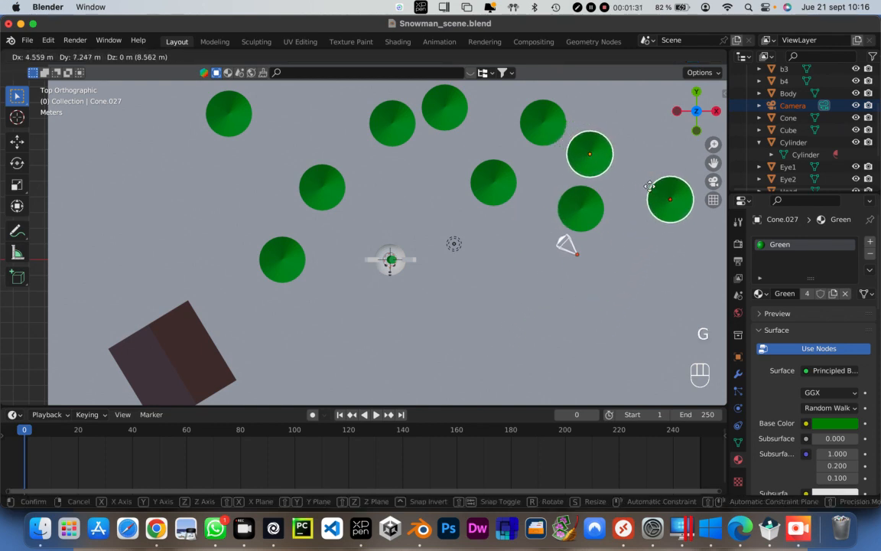
click(650, 187)
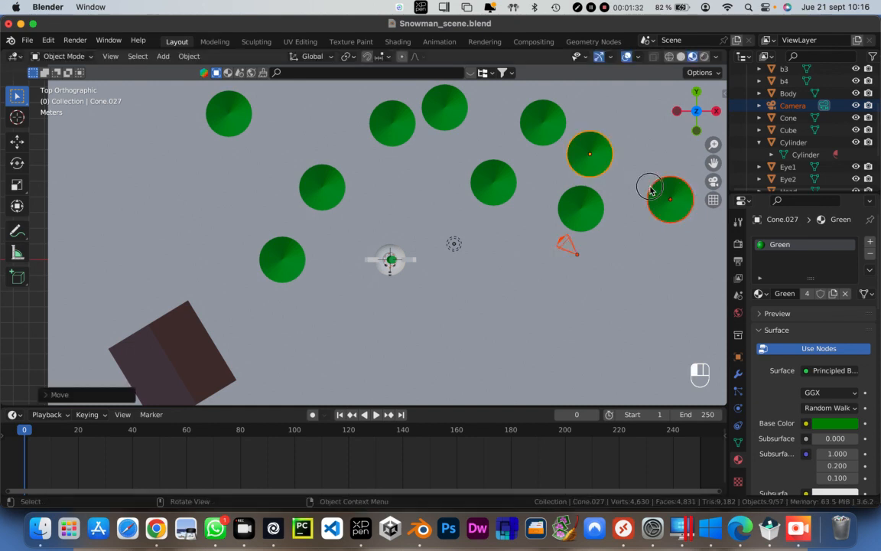
Step: Select only the camera and move it back to the open ground diagonally in front of the snowman
click(567, 249)
click(563, 248)
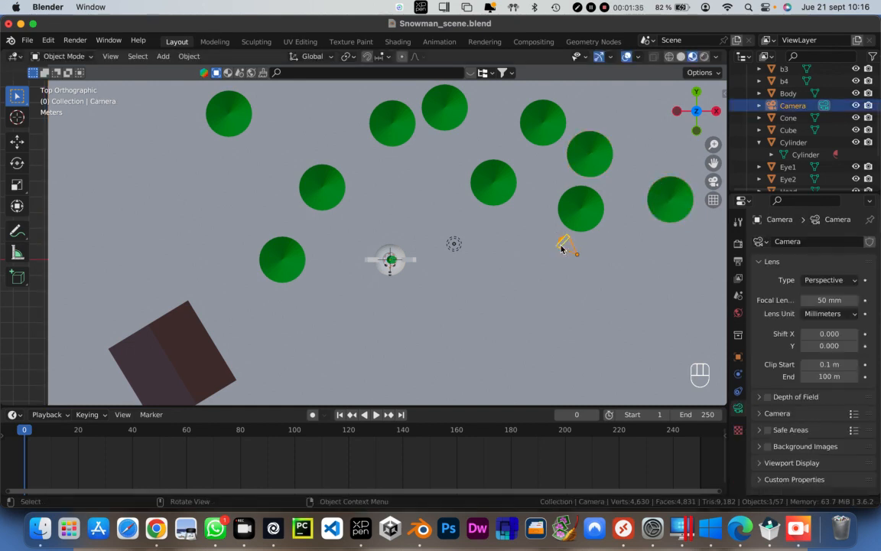
key(g)
click(475, 354)
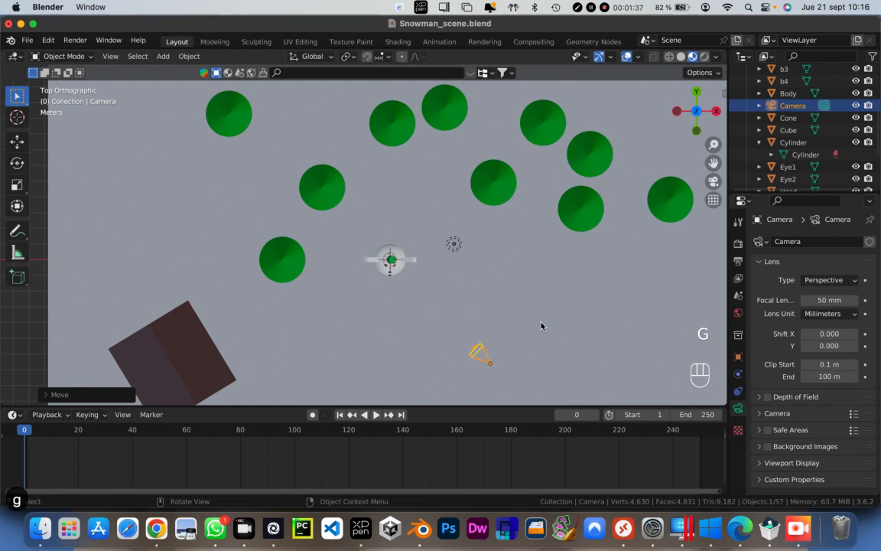
Step: Examine the rearranged scene and the snowman from different angles and distances by orbiting, panning and zooming
middle_drag(579, 311, 501, 263)
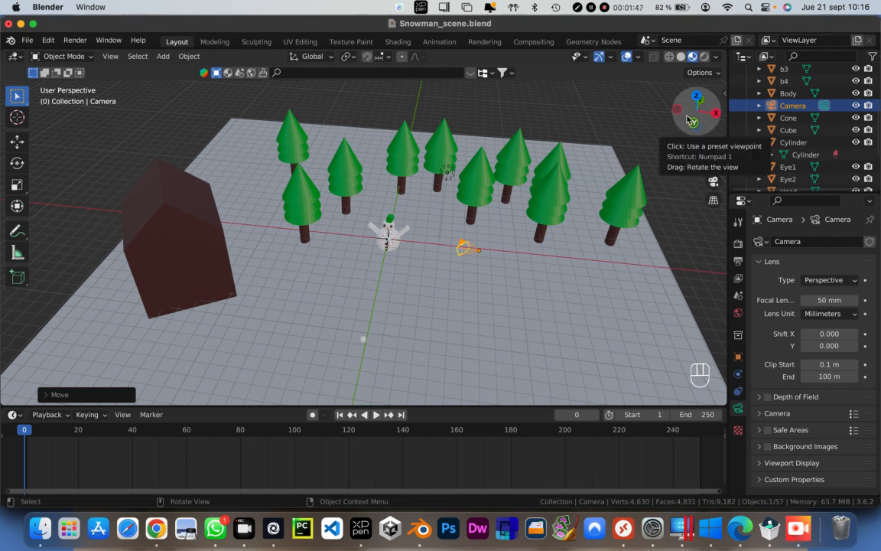
mouse_move(688, 119)
mouse_down()
mouse_move(650, 127)
mouse_move(690, 121)
mouse_up()
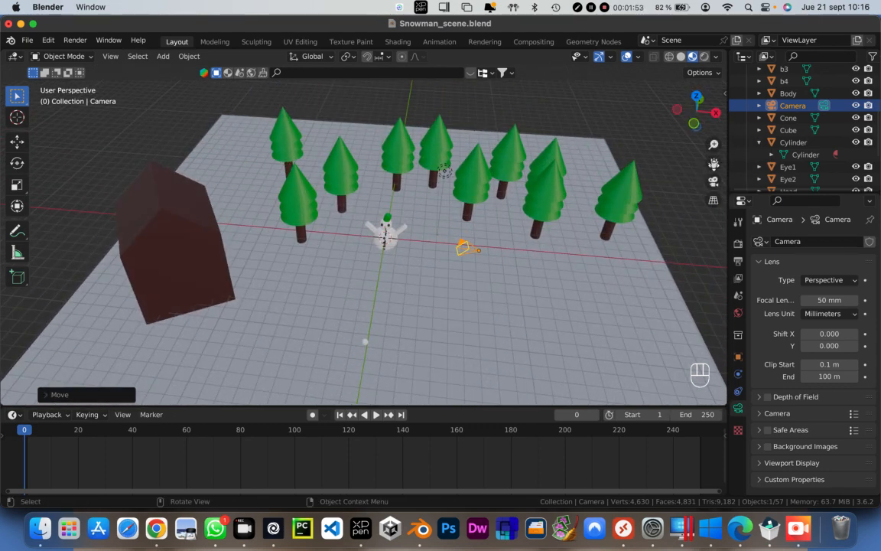
mouse_move(714, 163)
mouse_down()
mouse_move(600, 166)
mouse_move(721, 179)
mouse_move(692, 218)
mouse_move(693, 163)
mouse_move(714, 163)
mouse_up()
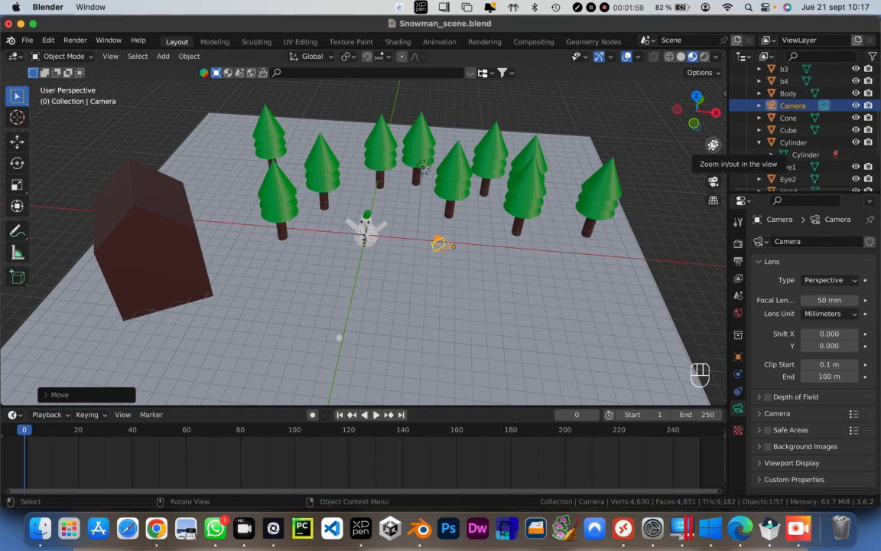
mouse_move(713, 145)
mouse_down()
mouse_move(713, 182)
mouse_move(713, 117)
mouse_move(713, 134)
mouse_up()
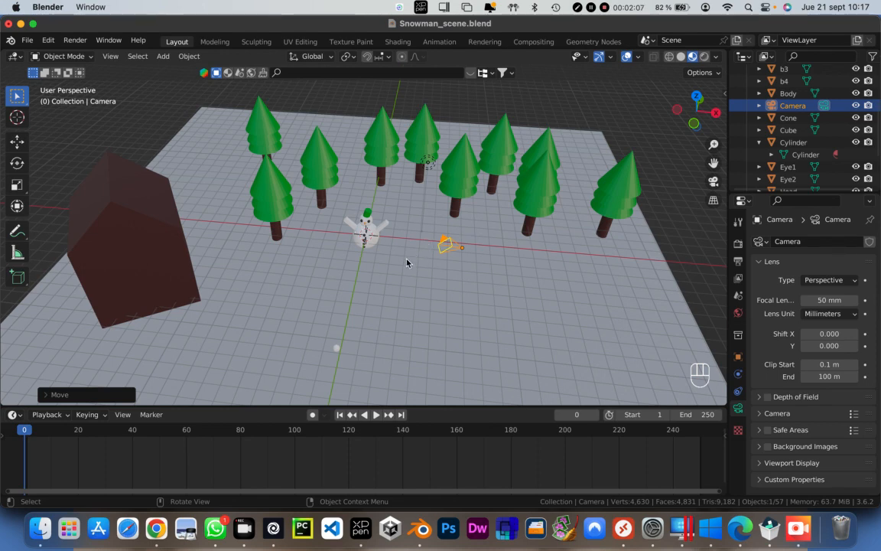
mouse_move(406, 262)
middle_down()
mouse_move(353, 238)
mouse_move(409, 257)
mouse_move(405, 245)
middle_up()
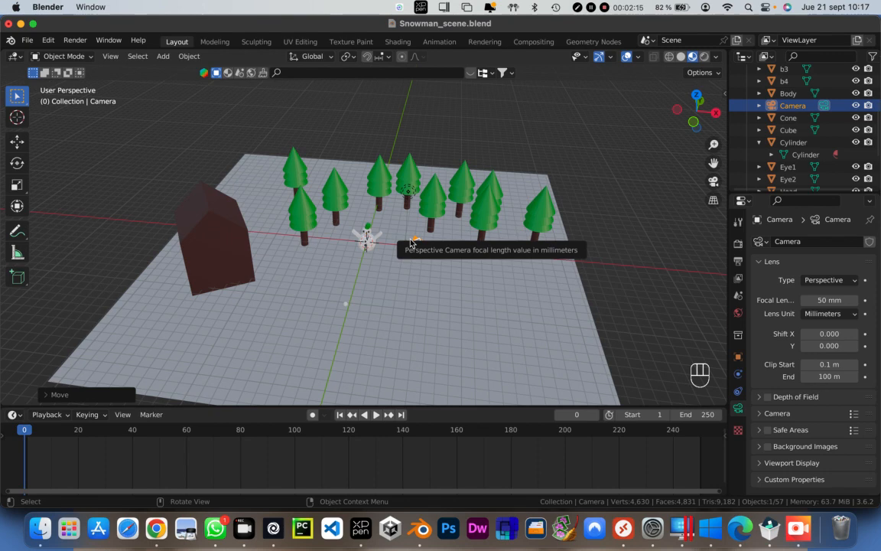
scroll(410, 243, up, 10)
scroll(410, 243, down, 5)
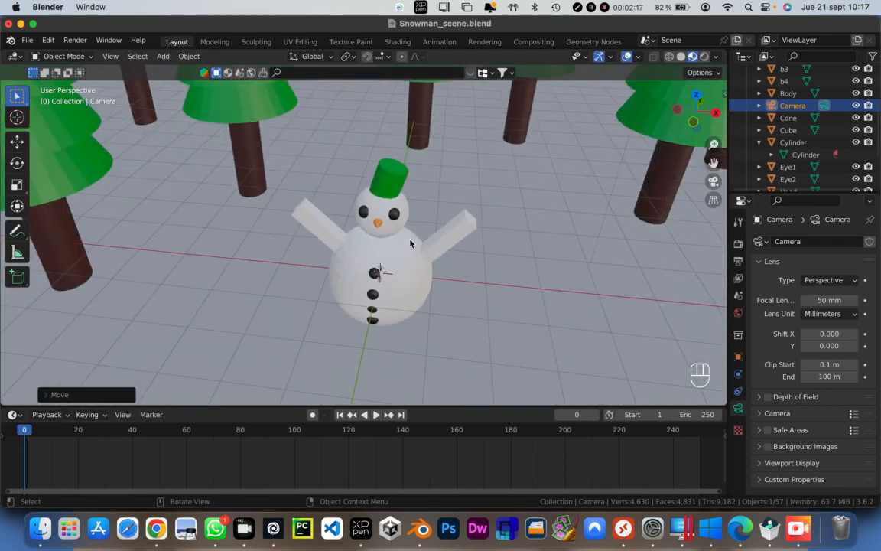
scroll(410, 243, down, 5)
scroll(410, 246, up, 5)
scroll(403, 246, down, 1)
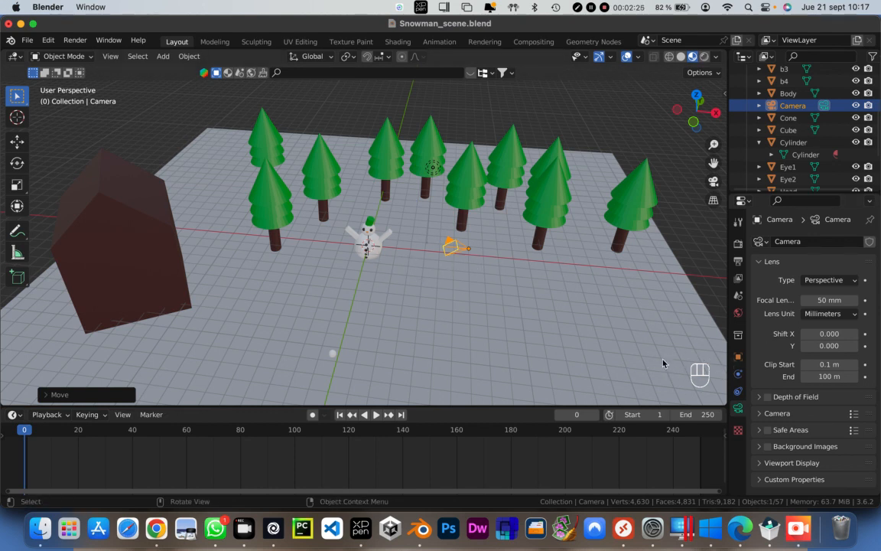
key(shift)
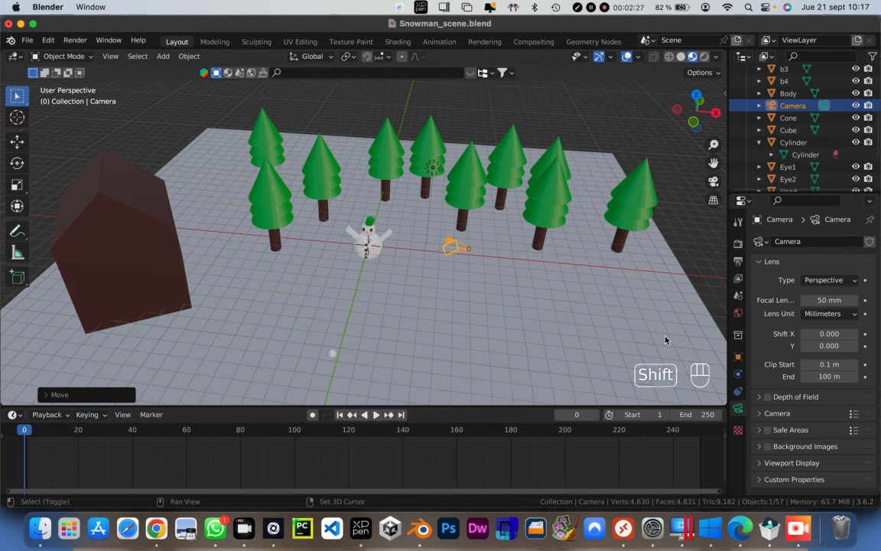
shift+middle_drag(655, 332, 631, 331)
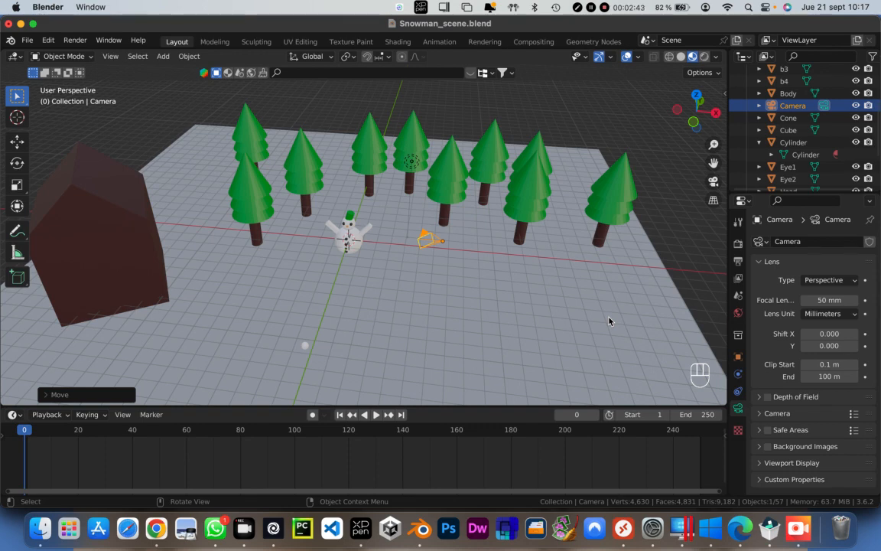
Step: Check the scene in front, right and top orthographic views, finishing with an angled perspective view
key(KP_1)
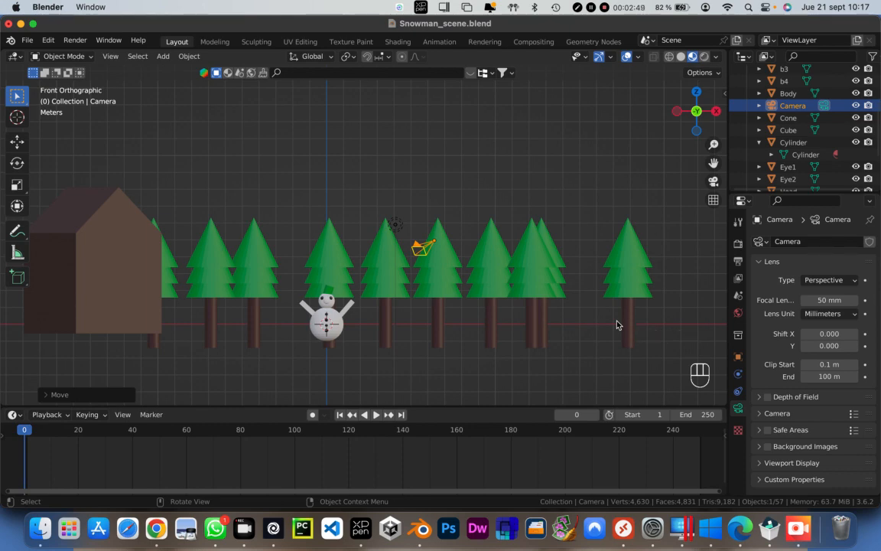
key(KP_3)
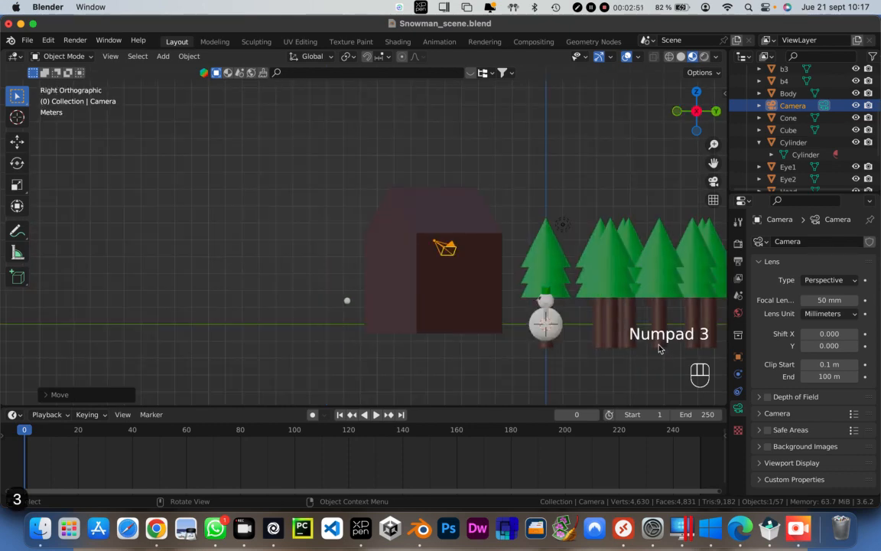
key(KP_7)
scroll(618, 329, down, 3)
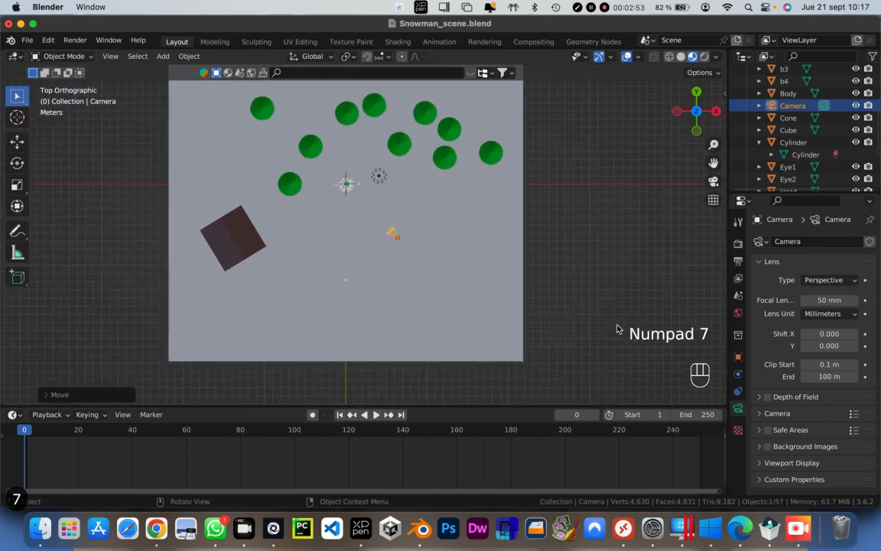
middle_drag(590, 327, 471, 337)
key(KP_1)
scroll(534, 278, up, 5)
scroll(488, 317, down, 1)
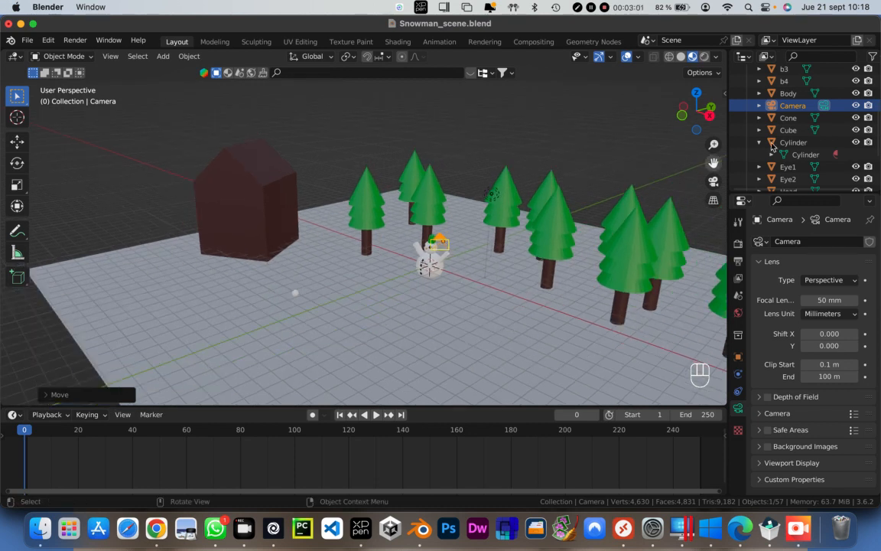
Step: Hide the camera in the viewport and select the small loose sphere in front of the snowman
click(856, 105)
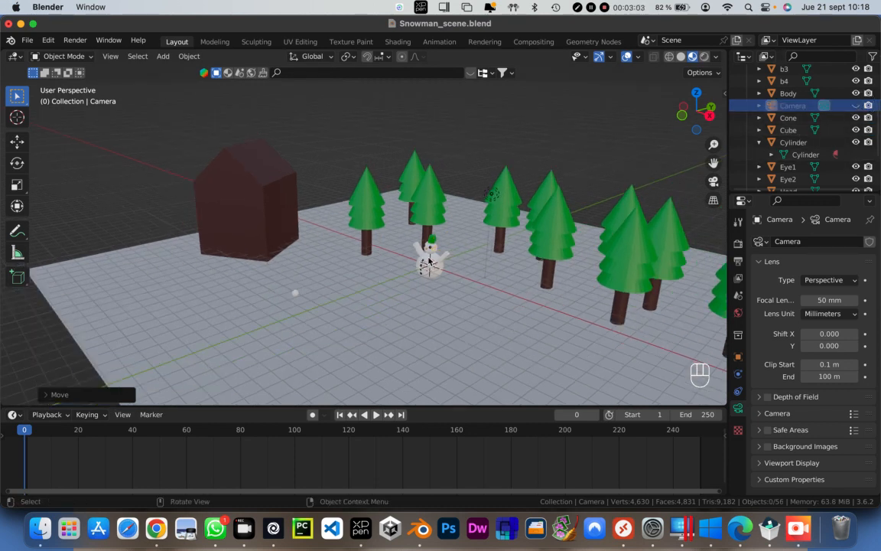
click(296, 297)
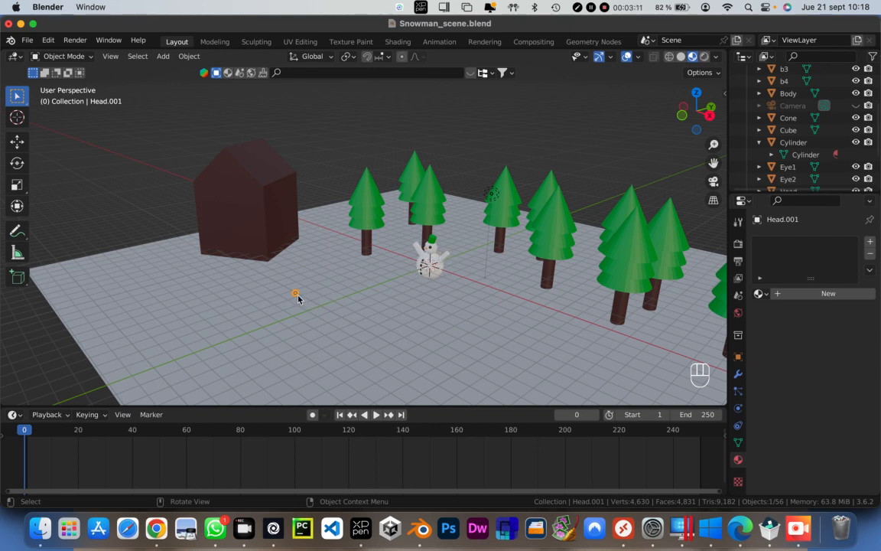
Step: Inspect the snowman's head, hat and arms up close
scroll(297, 299, up, 3)
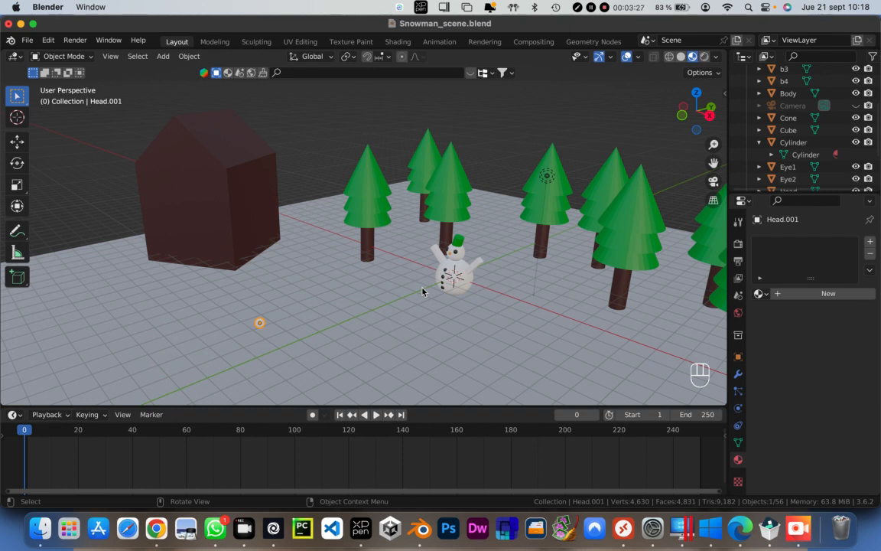
middle_drag(449, 276, 388, 311)
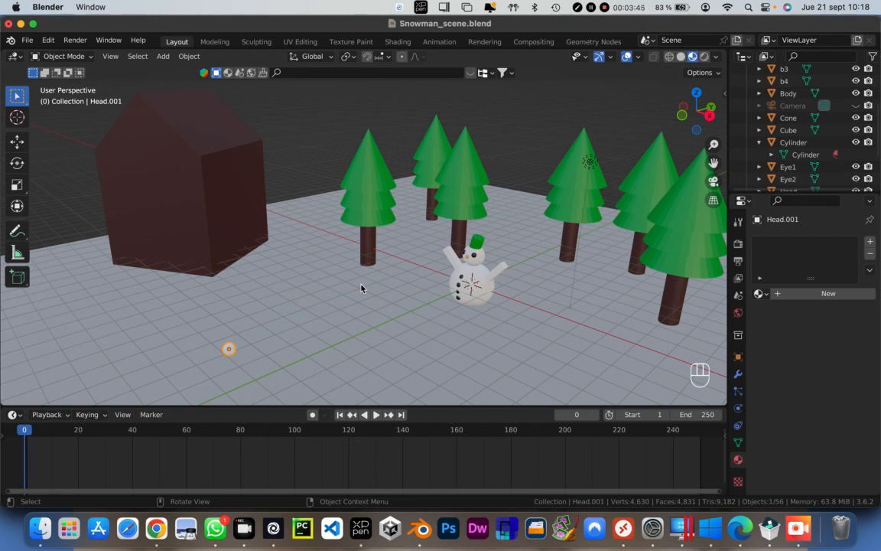
scroll(412, 278, up, 2)
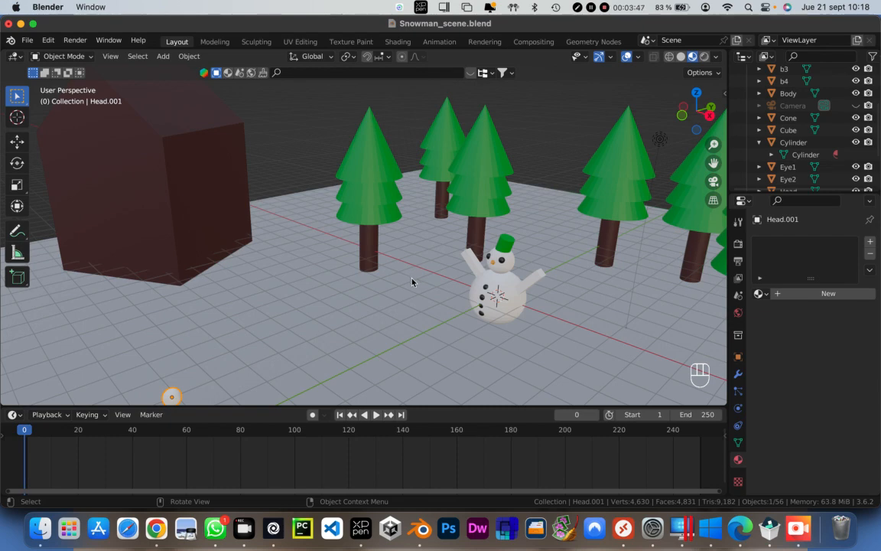
shift+middle_drag(437, 301, 327, 305)
scroll(364, 313, up, 5)
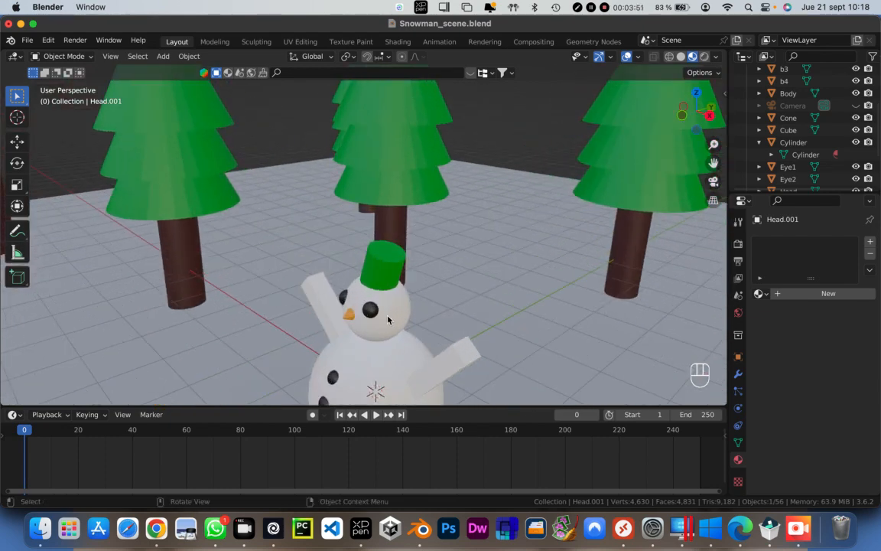
Step: Try to move the snowman's head on its own and cancel the move
click(395, 316)
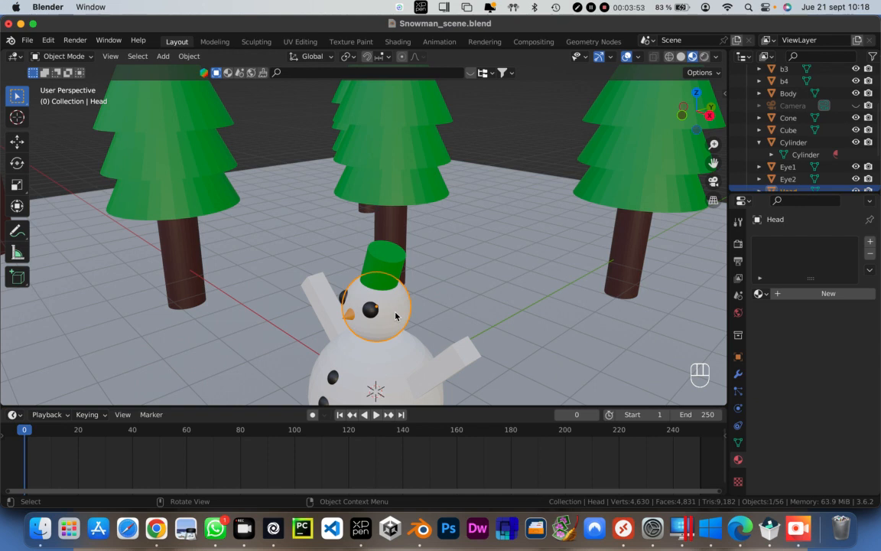
key(g)
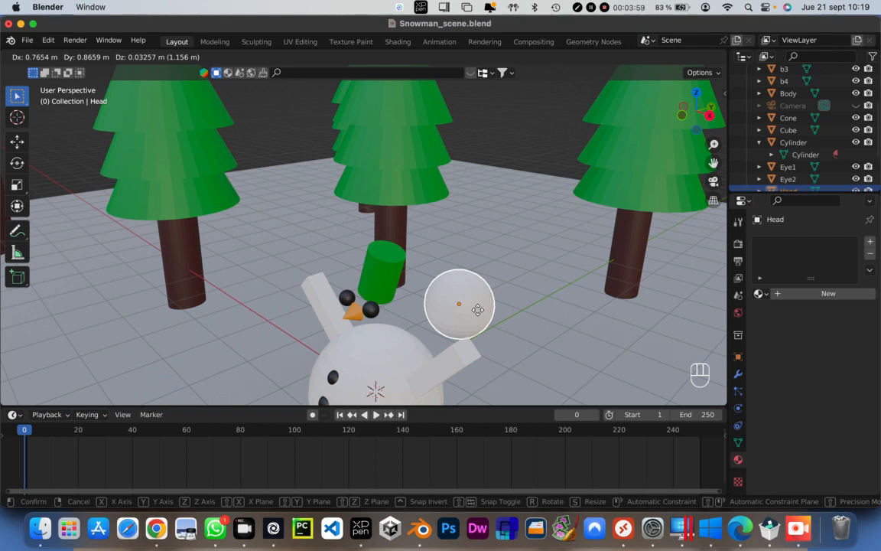
right_click(477, 309)
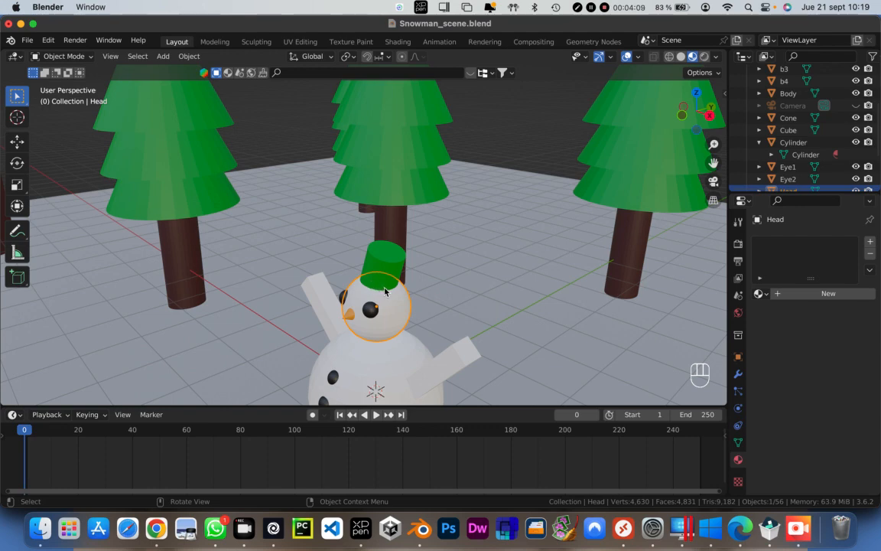
Step: Rename the snowman's green hat object from the generic cylinder name to Hat
middle_drag(417, 295, 377, 255)
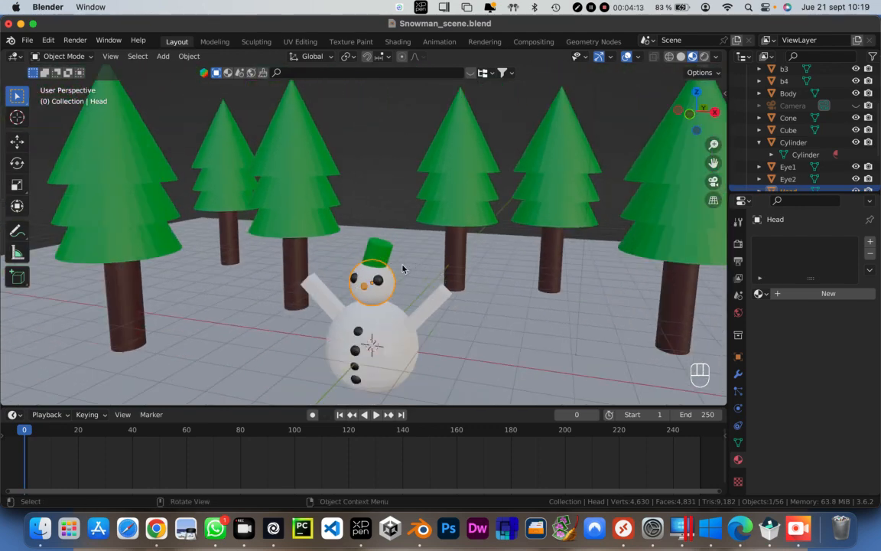
scroll(381, 285, up, 3)
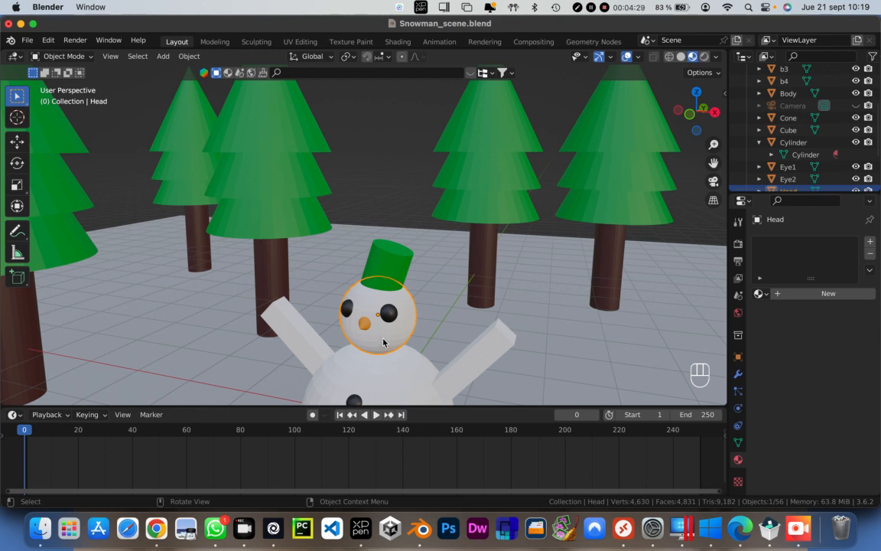
click(398, 272)
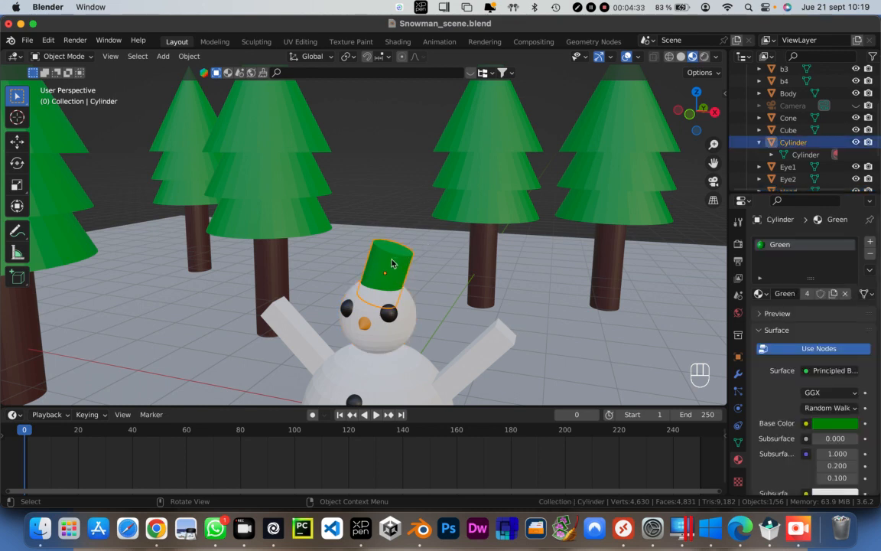
double_click(796, 143)
scroll(798, 141, down, 2)
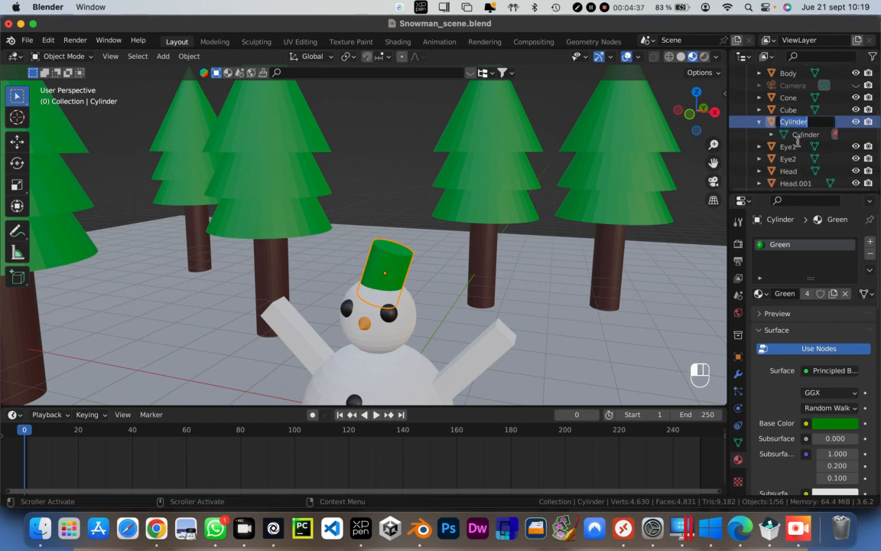
text(Hat)
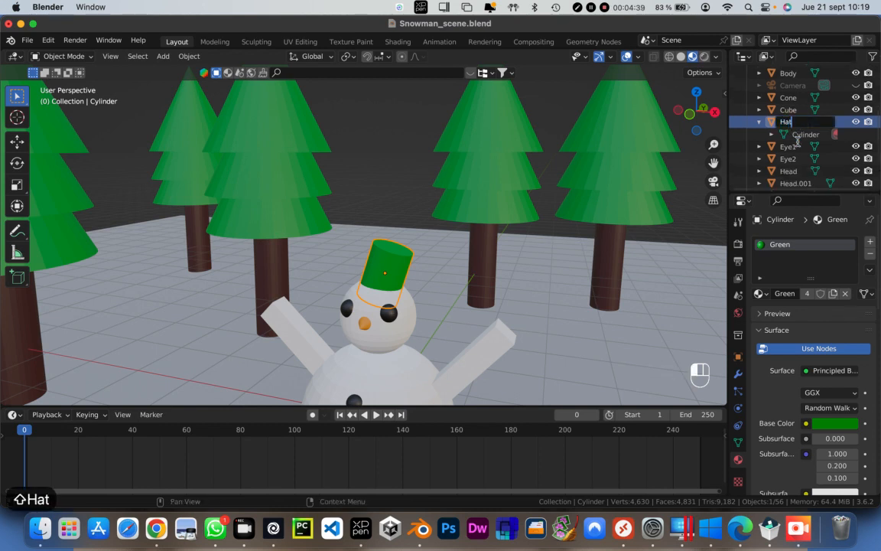
key(Return)
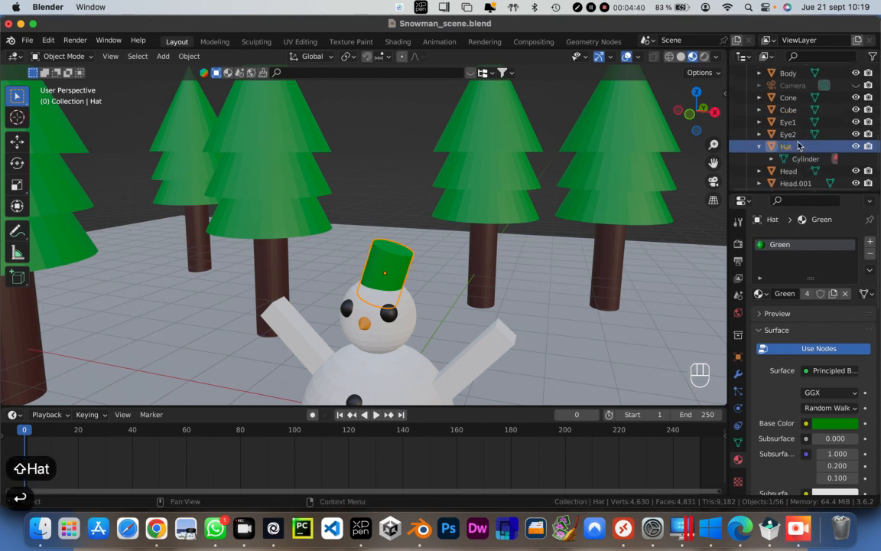
Step: Check the object names of both eyes and rename the orange nose cone as Nose
click(348, 308)
click(386, 313)
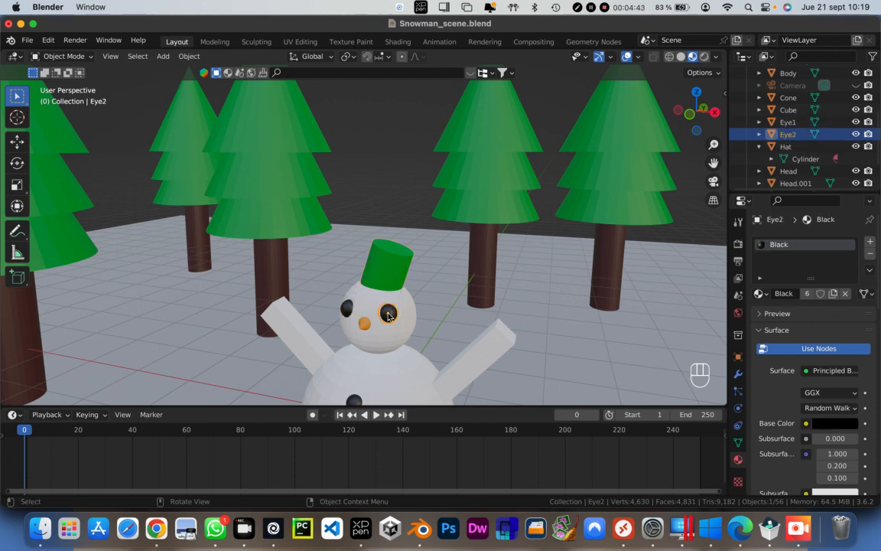
click(365, 326)
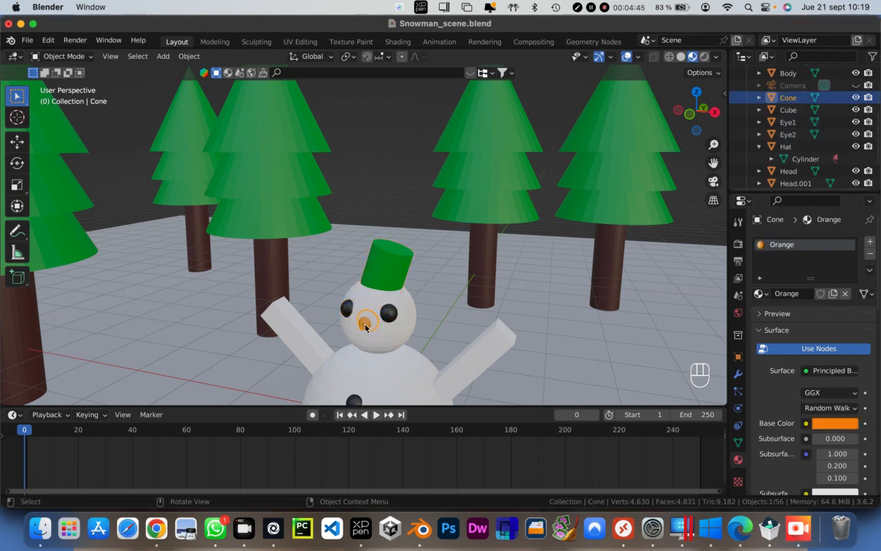
double_click(788, 97)
scroll(788, 98, up, 2)
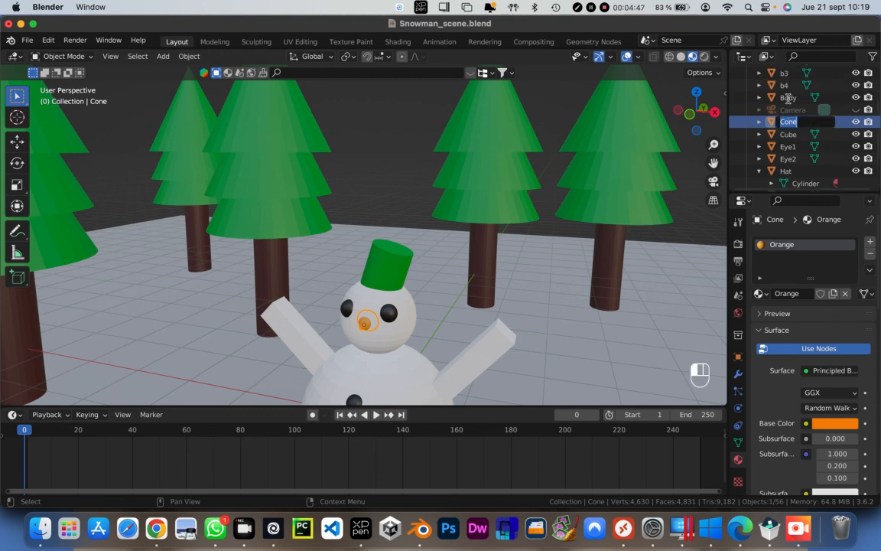
text(C)
key(BackSpace)
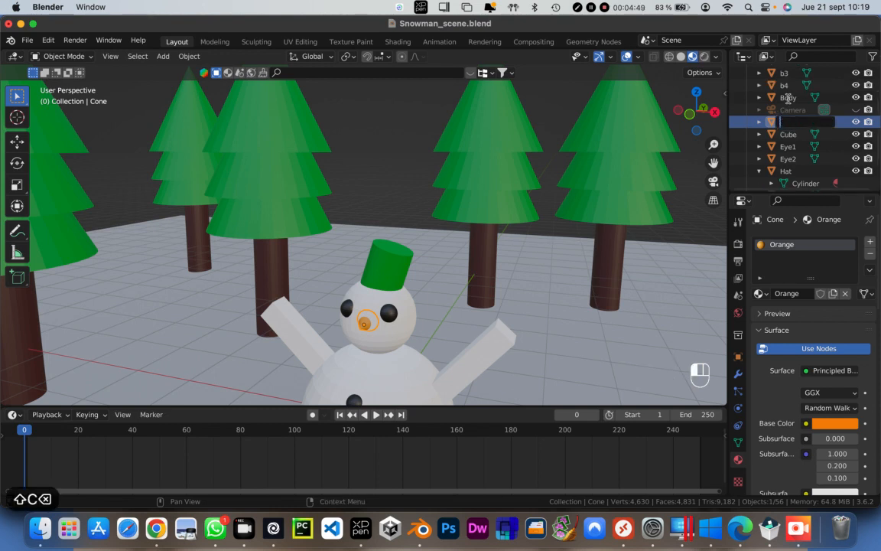
text(Nose)
key(Return)
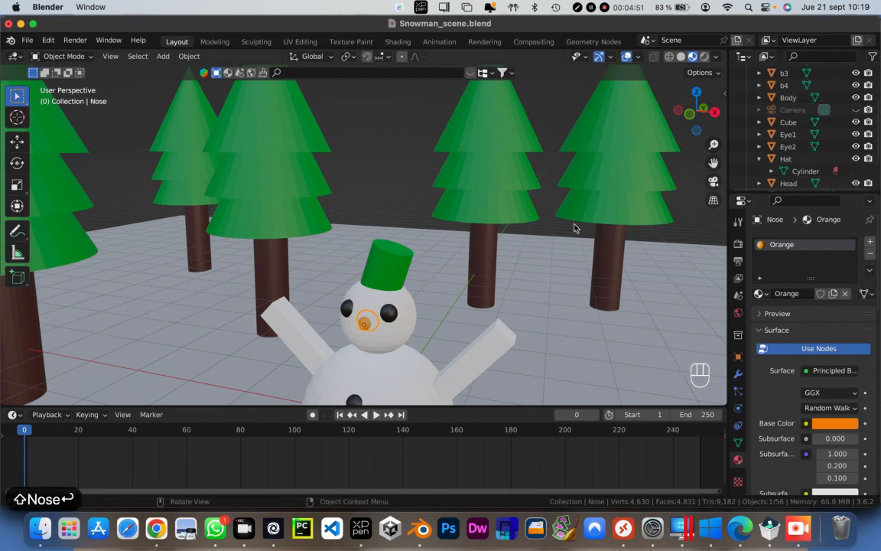
Step: Parent the hat, both eyes and the nose to the snowman's head using the Object option
click(791, 183)
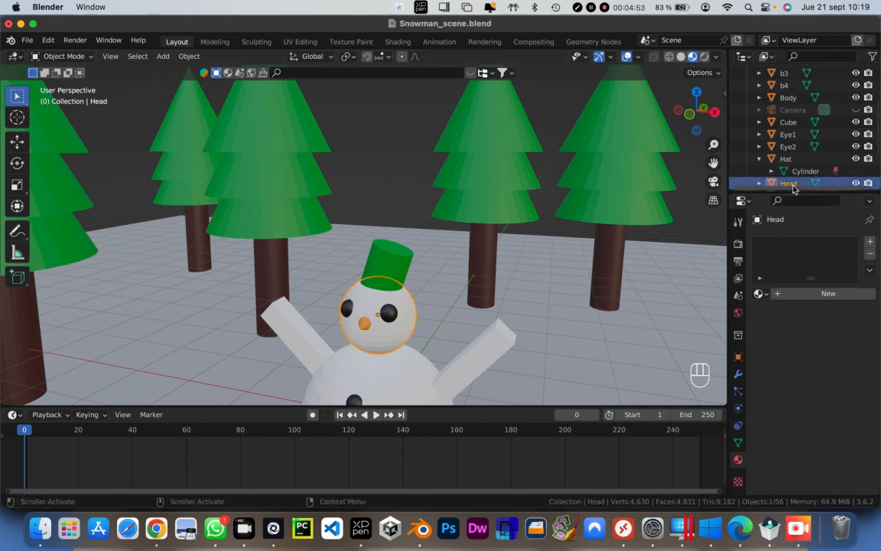
click(759, 158)
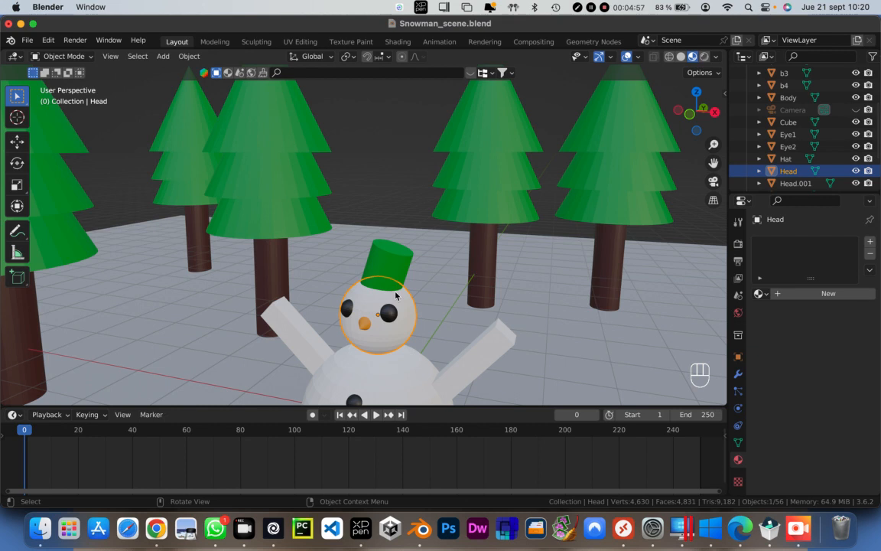
click(394, 264)
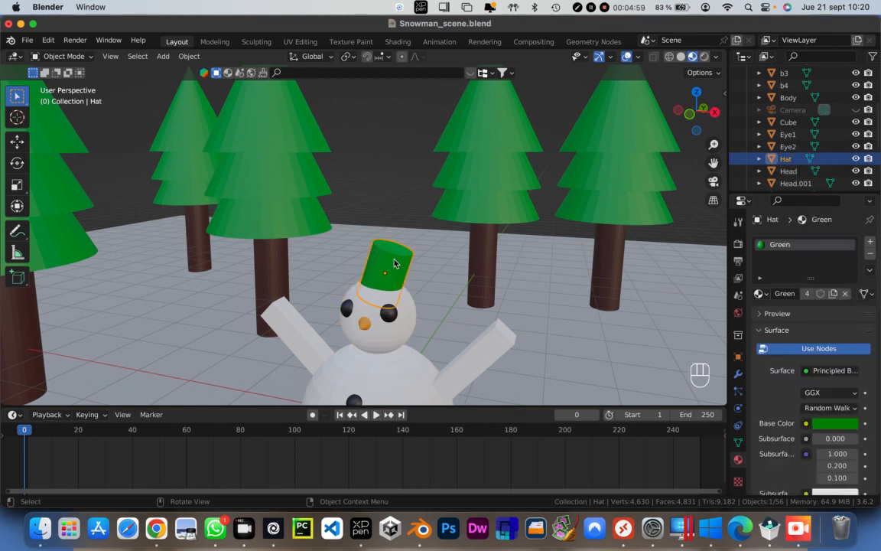
key(shift)
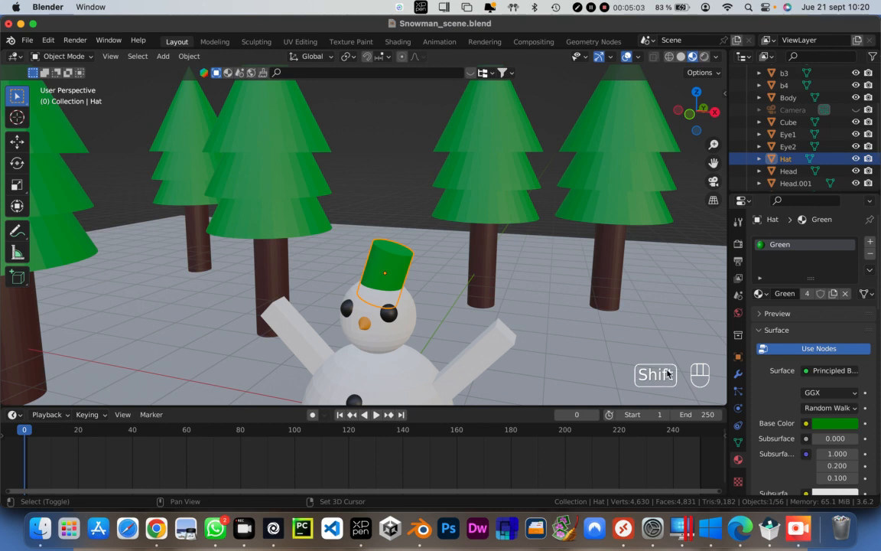
shift+click(348, 309)
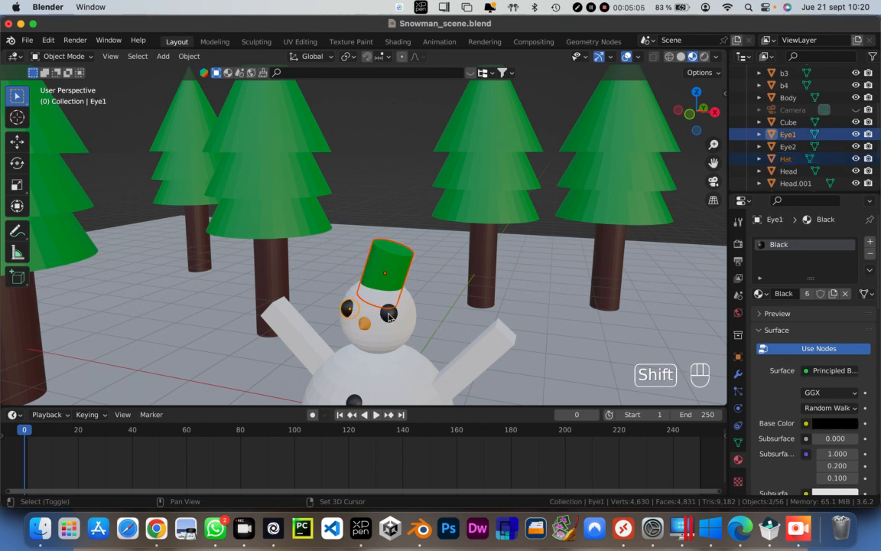
shift+click(390, 313)
shift+click(366, 326)
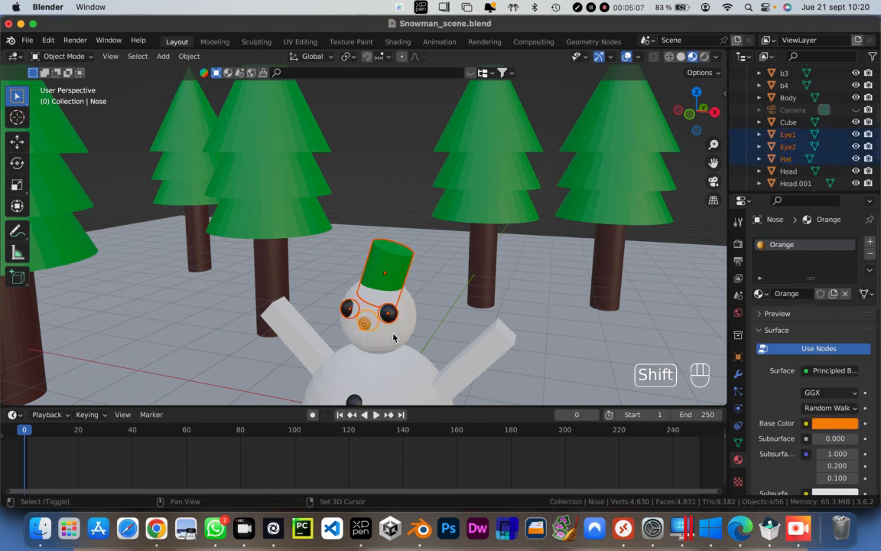
shift+click(394, 338)
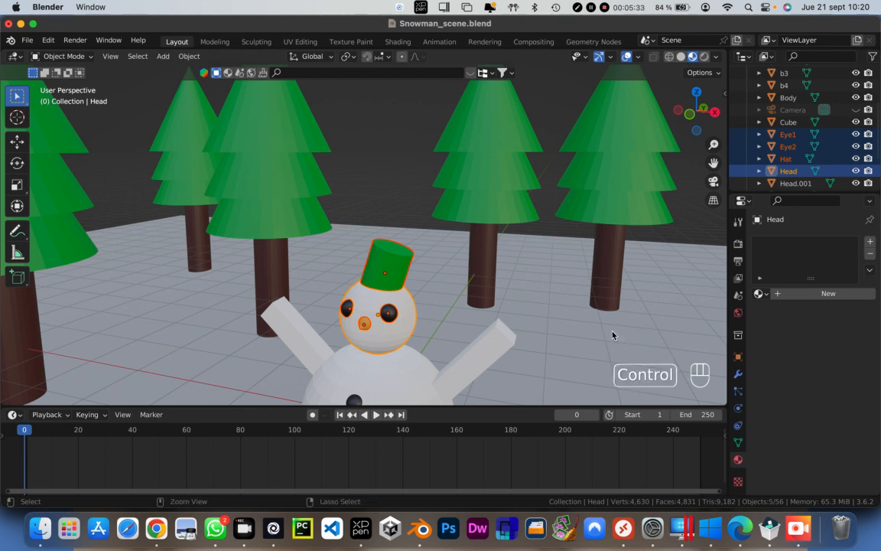
key(ctrl+p)
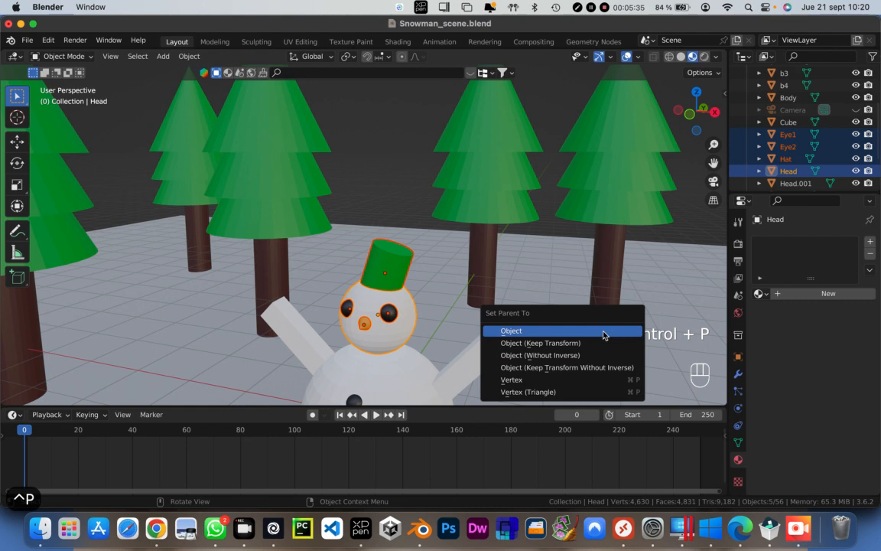
click(528, 332)
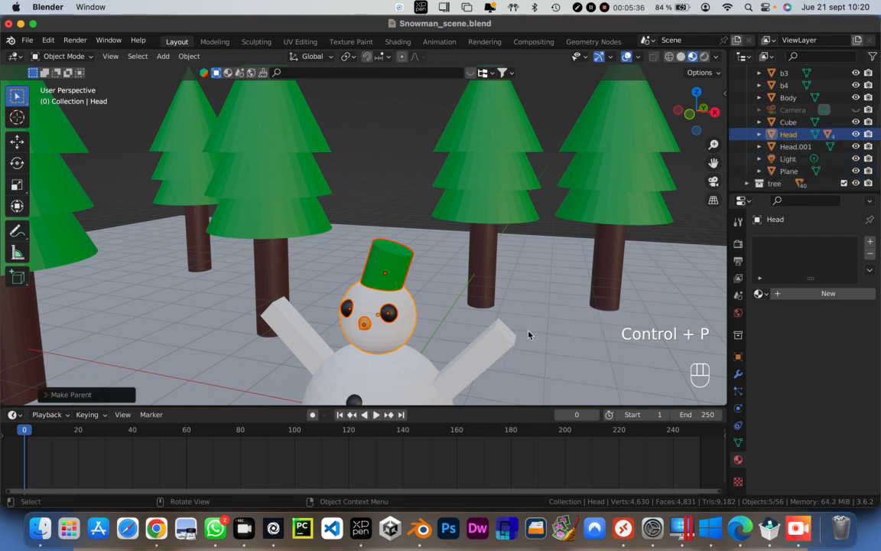
Step: Check the head's child objects in the hierarchy and test-move the head with its parts, cancelling the move
click(759, 134)
scroll(801, 158, down, 3)
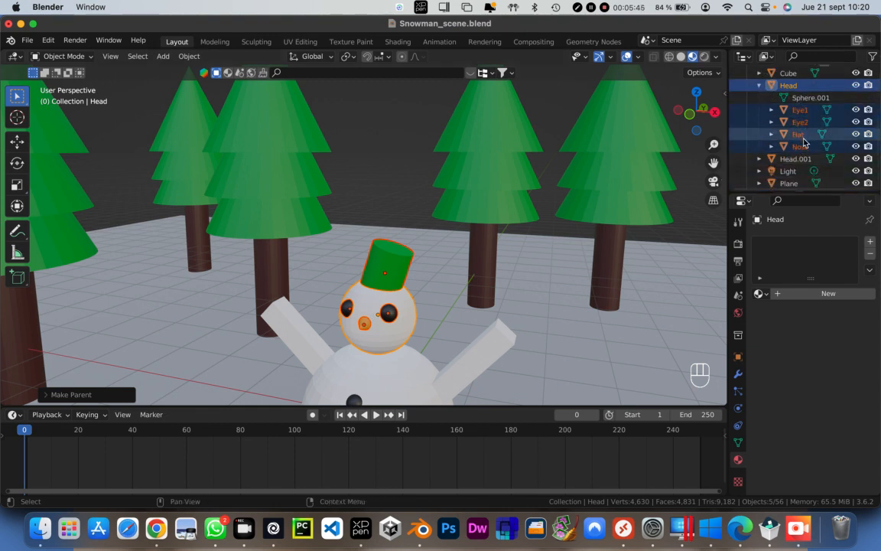
click(759, 88)
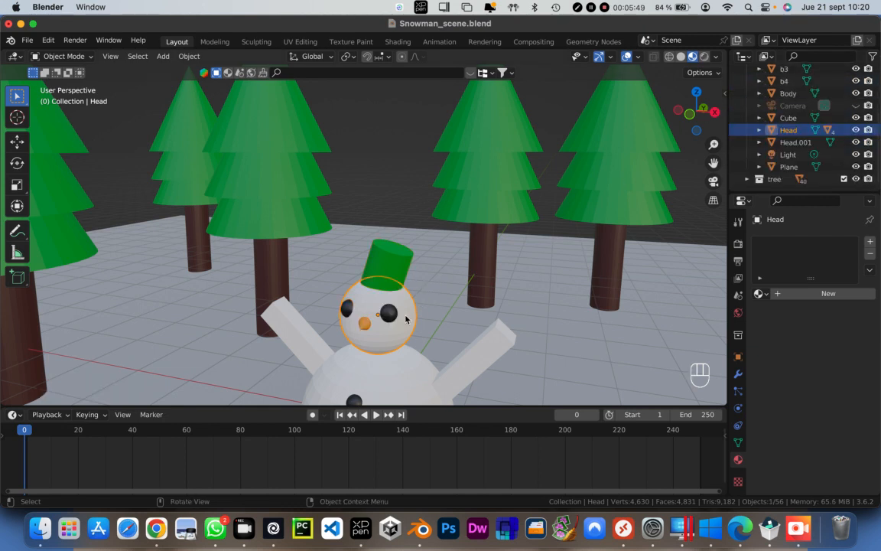
key(g)
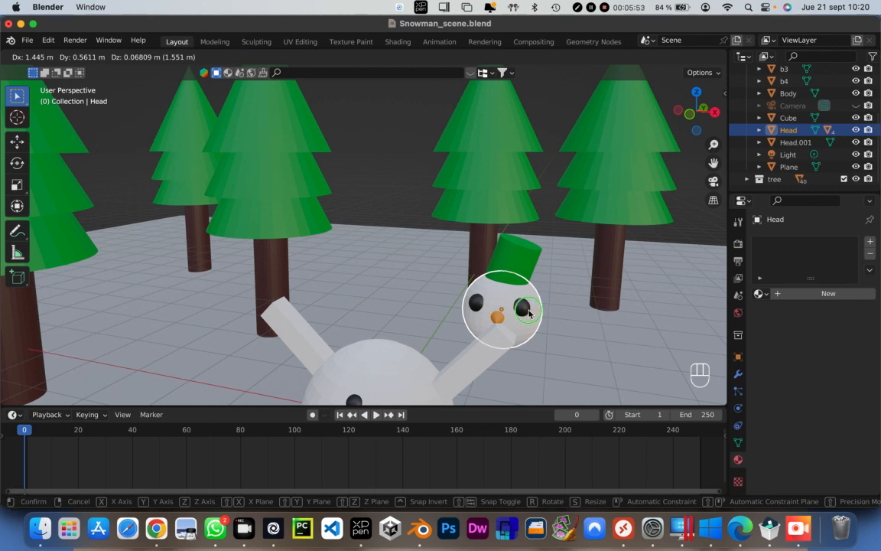
right_click(528, 312)
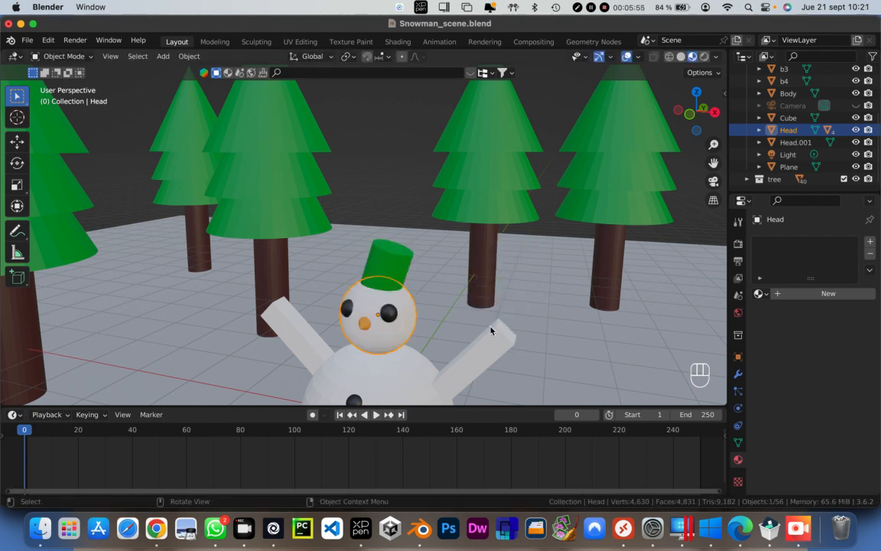
Step: Resize the timeline area below the viewport, leaving it slightly taller, with the whole scene in view
scroll(461, 327, down, 2)
scroll(461, 327, down, 4)
scroll(461, 327, down, 3)
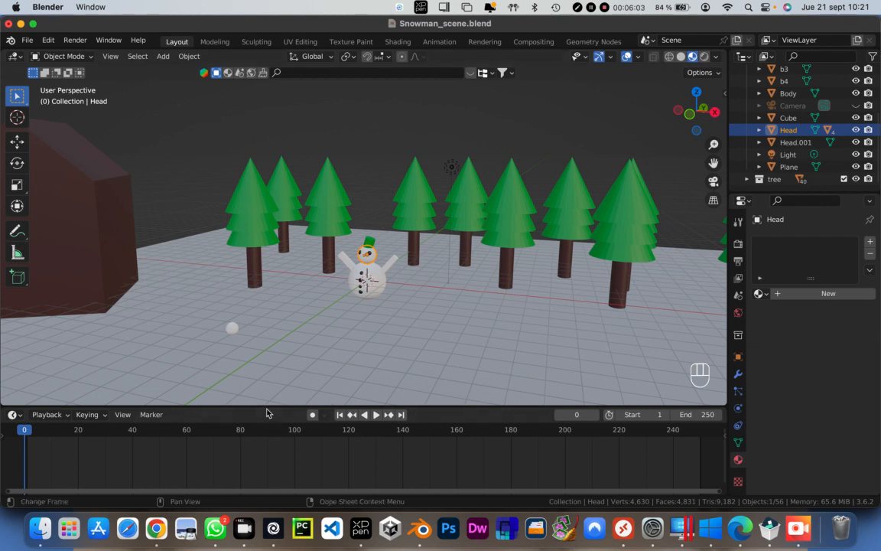
drag(267, 407, 251, 457)
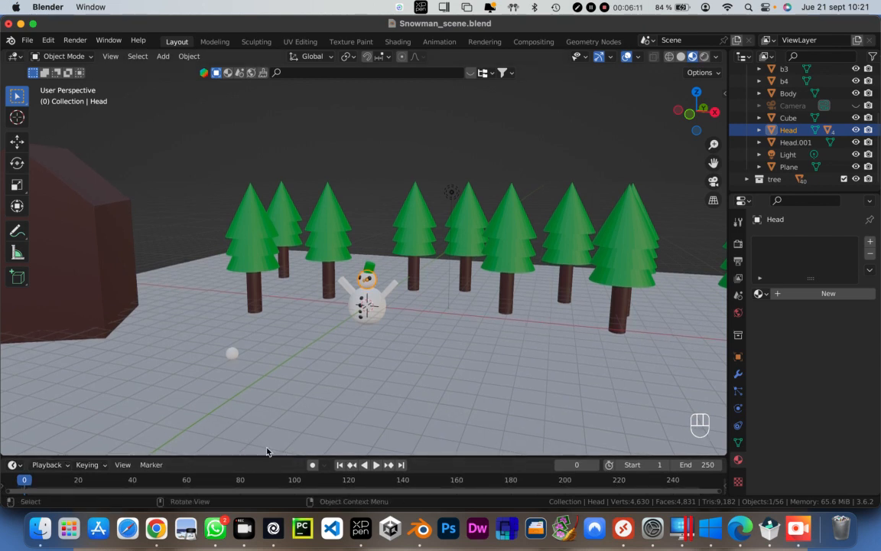
drag(265, 456, 271, 401)
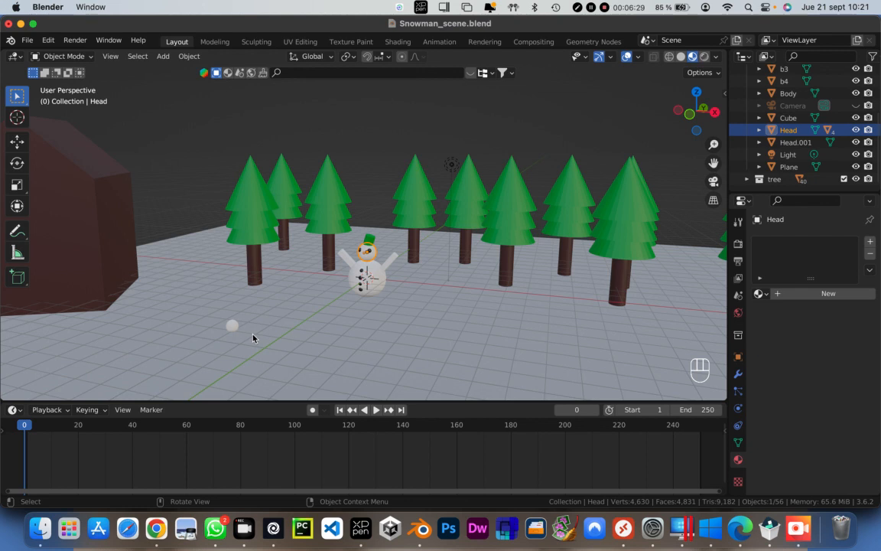
Step: Select the small loose sphere in front of the snowman and set the current frame to 20
click(233, 327)
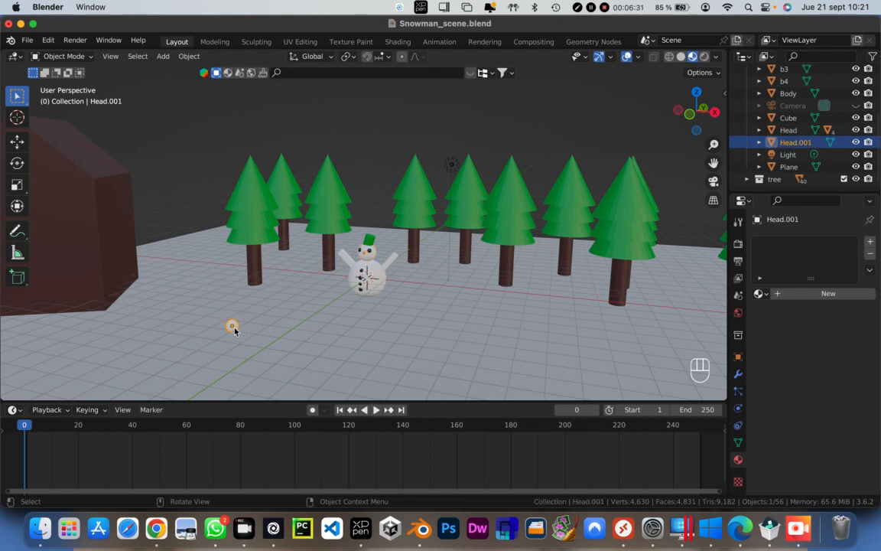
click(373, 260)
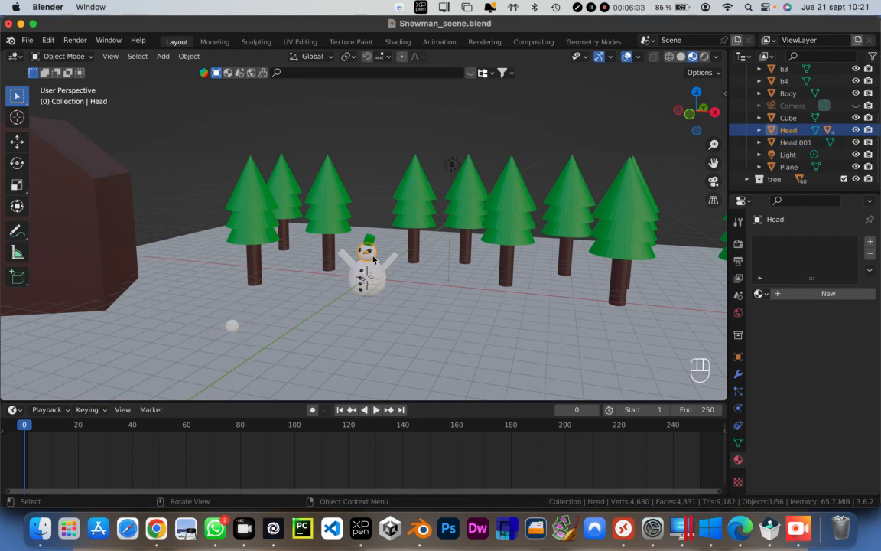
click(233, 326)
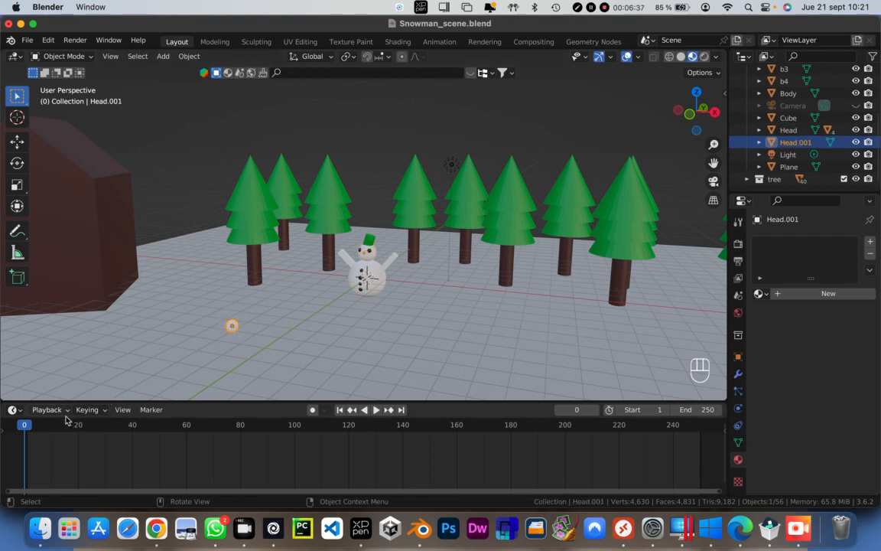
click(26, 426)
drag(26, 429, 24, 430)
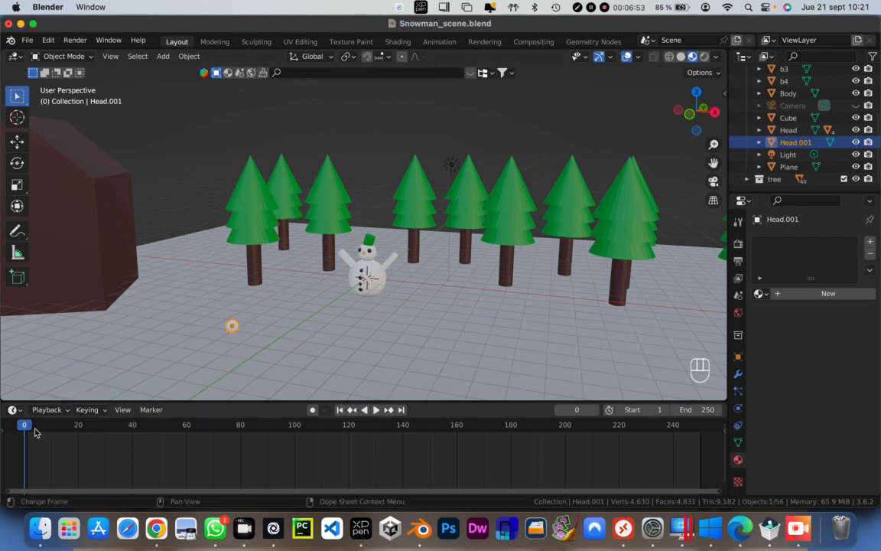
drag(27, 426, 78, 436)
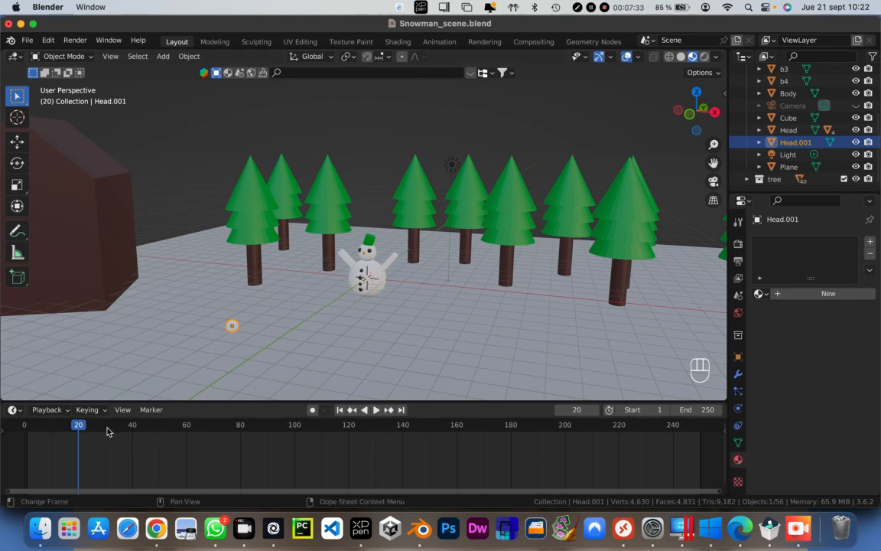
Step: Return to frame 0 and insert a Location, Rotation & Scale keyframe for the small loose sphere
drag(79, 430, 23, 433)
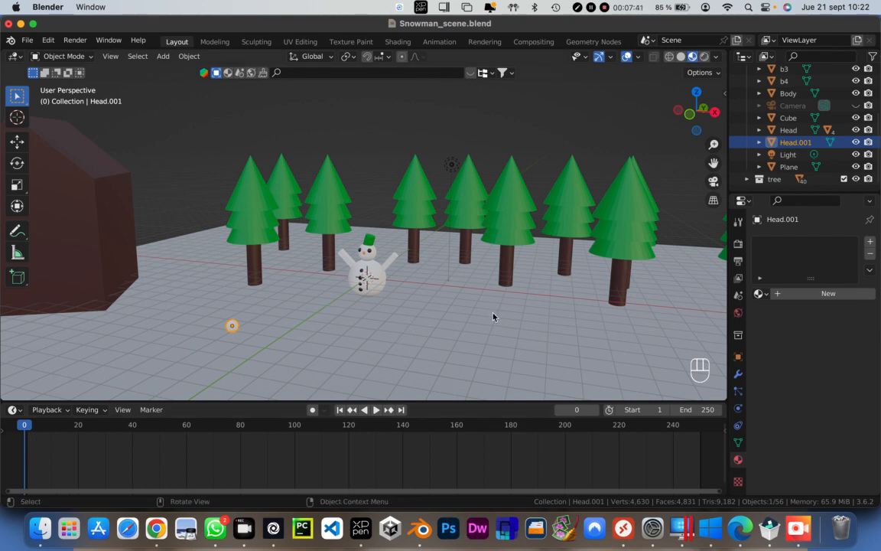
key(i)
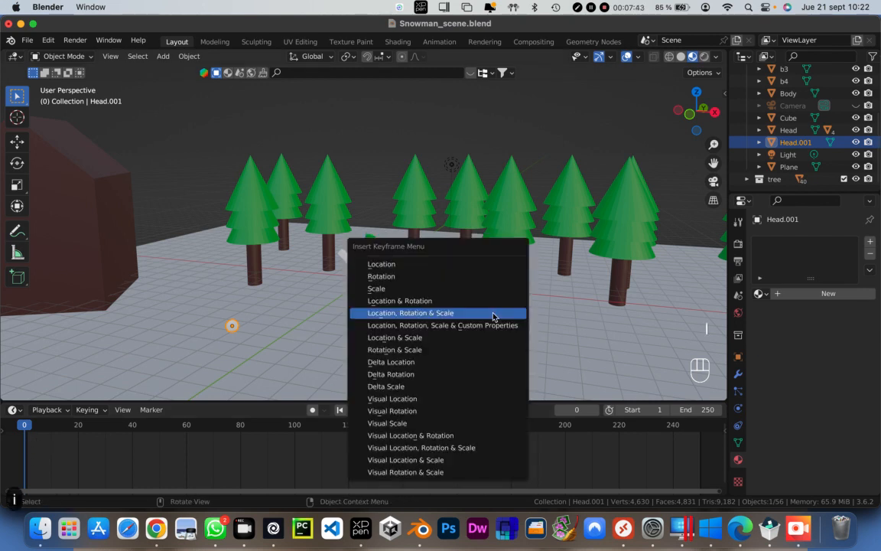
click(493, 314)
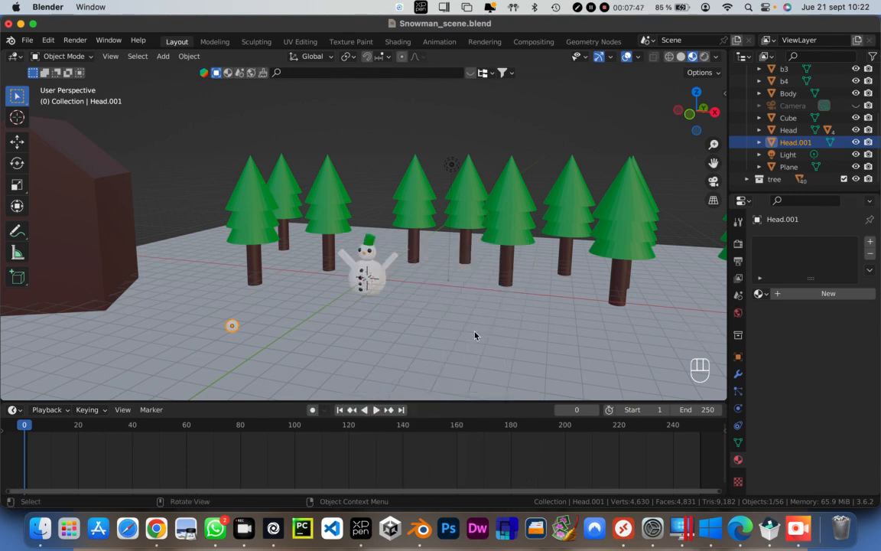
key(i)
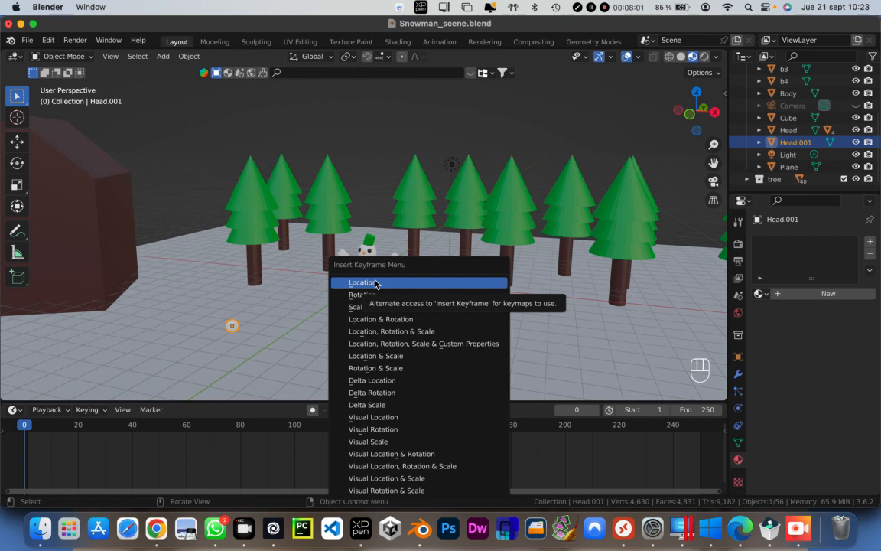
click(401, 335)
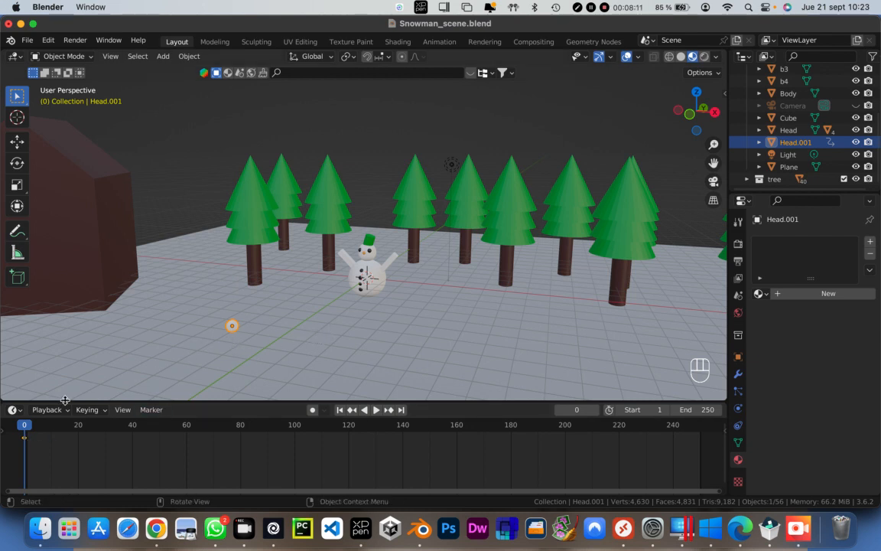
Step: At frame 20, move the small sphere along Y up against the snowman's face and insert a Location, Rotation & Scale keyframe
key(space)
drag(77, 431, 80, 433)
key(space)
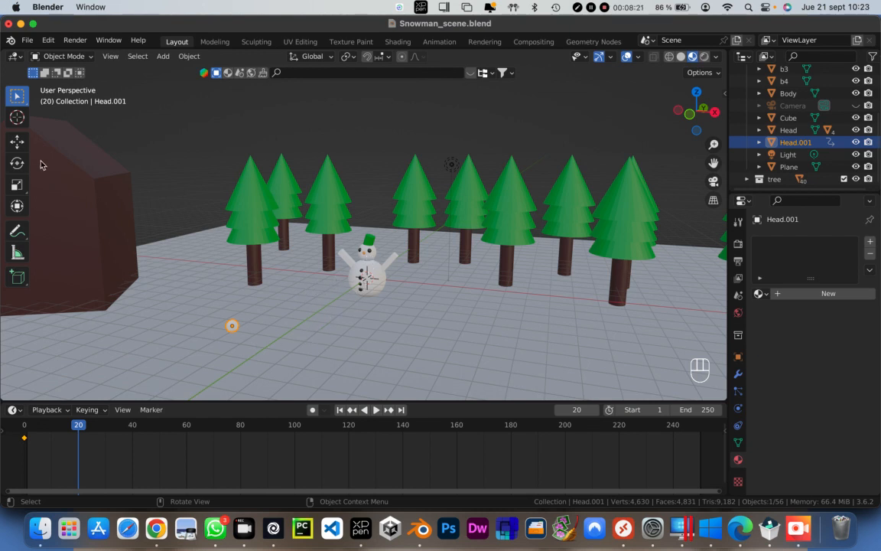
click(19, 144)
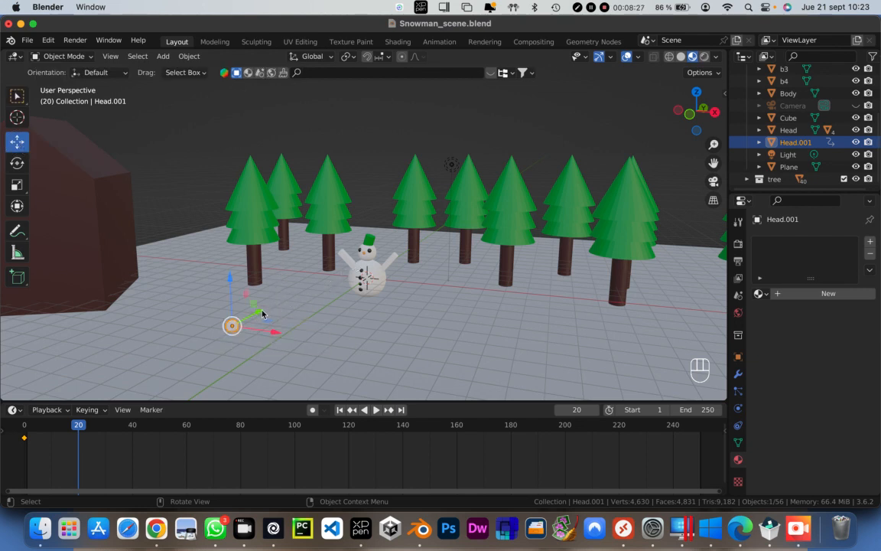
drag(260, 316, 405, 257)
scroll(405, 257, up, 6)
scroll(445, 349, down, 6)
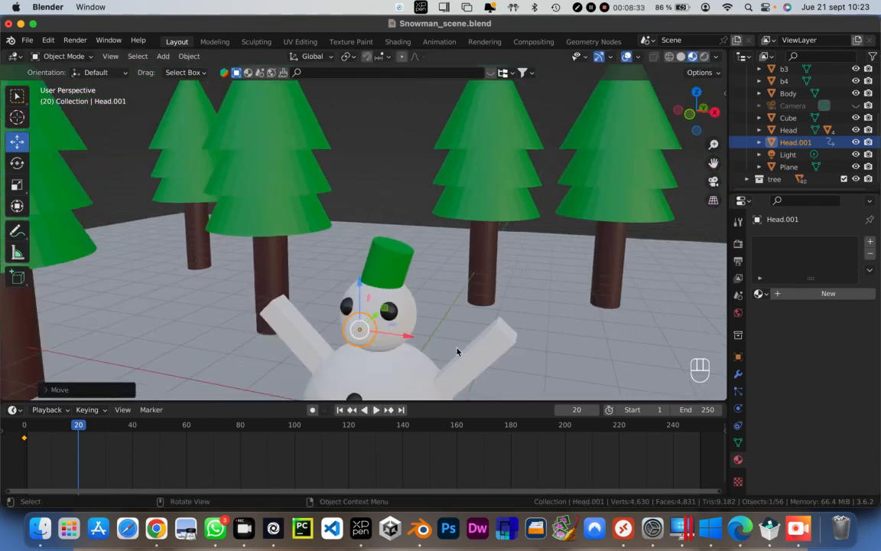
middle_drag(448, 353, 364, 302)
drag(411, 327, 413, 328)
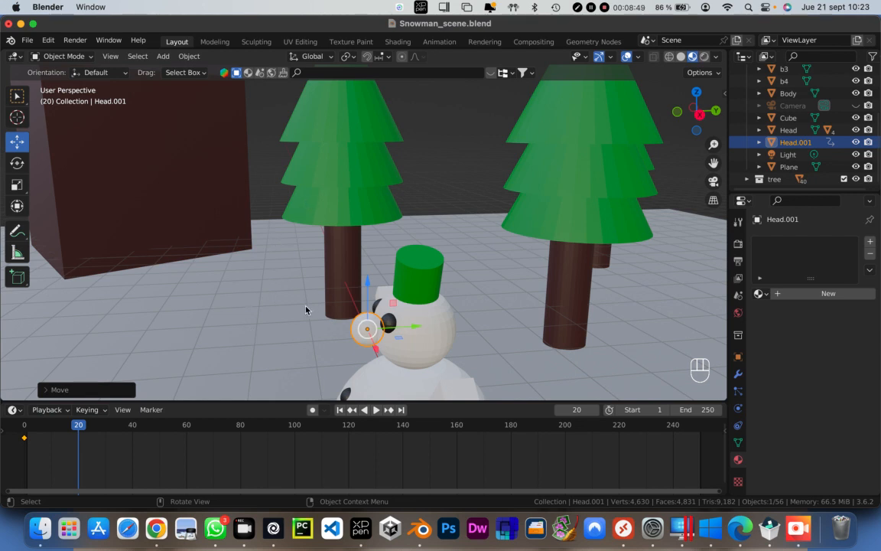
key(i)
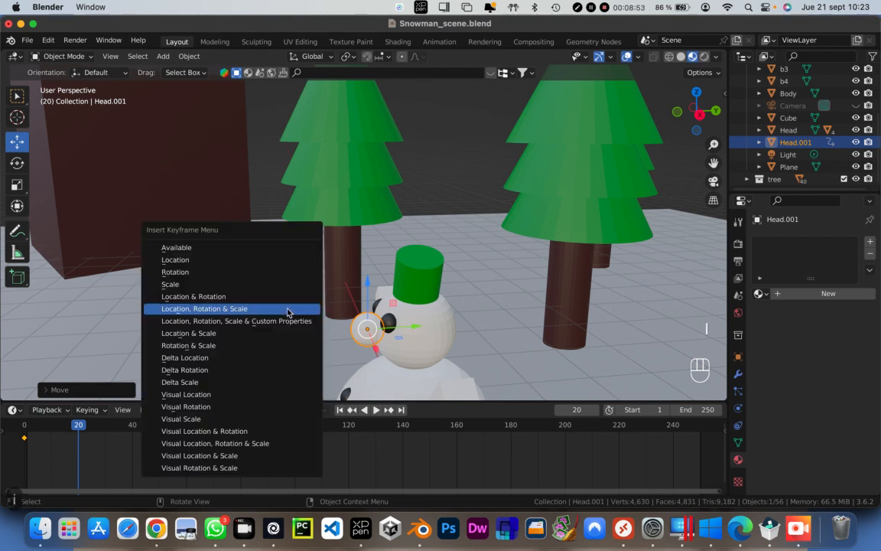
click(287, 311)
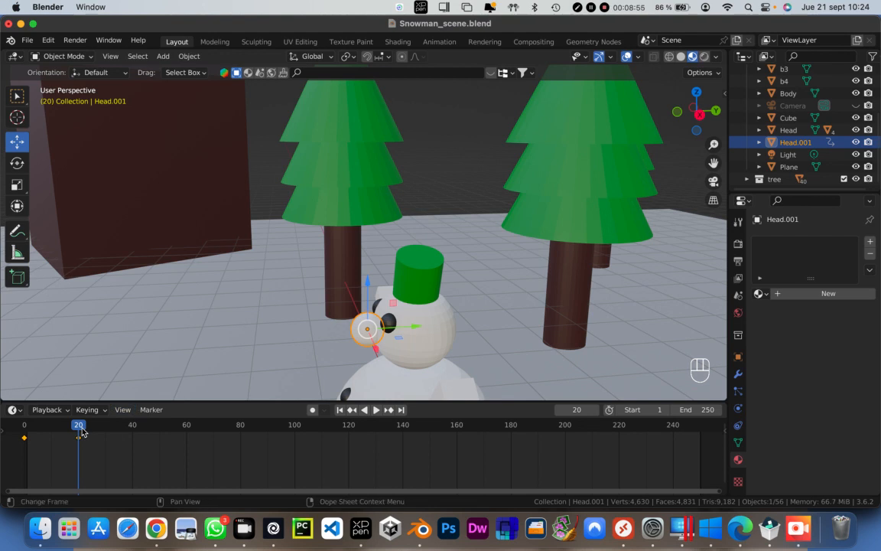
Step: At frame 30, move the sphere away from the face and down to upper-body height, with a Location, Rotation & Scale keyframe
scroll(376, 358, down, 5)
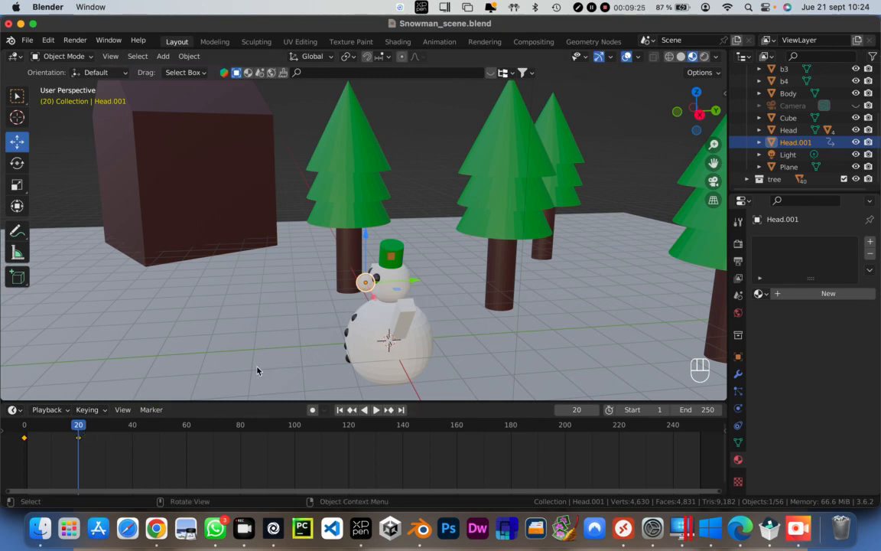
drag(79, 430, 106, 435)
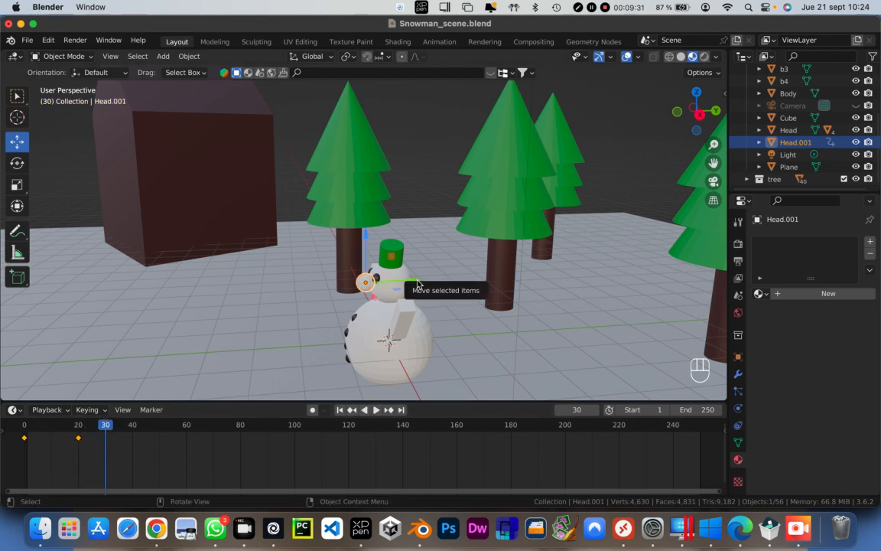
drag(419, 283, 367, 282)
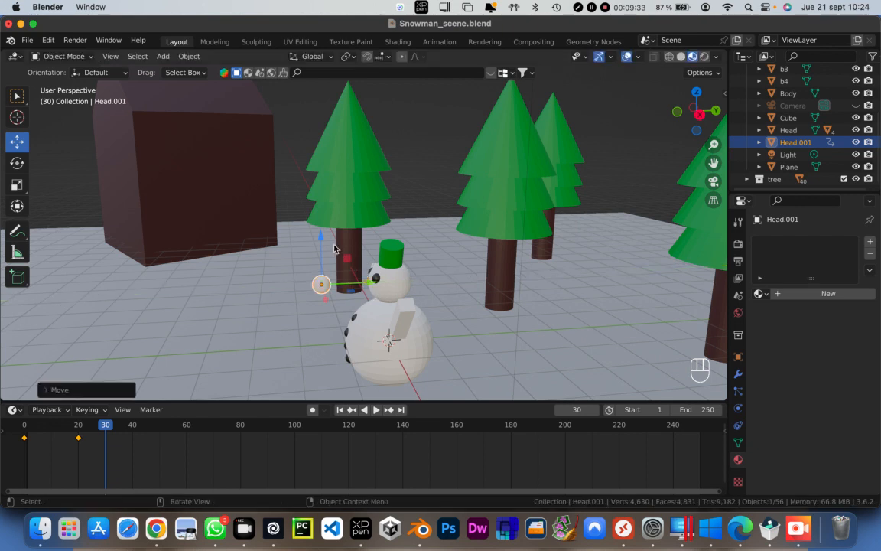
drag(320, 238, 318, 286)
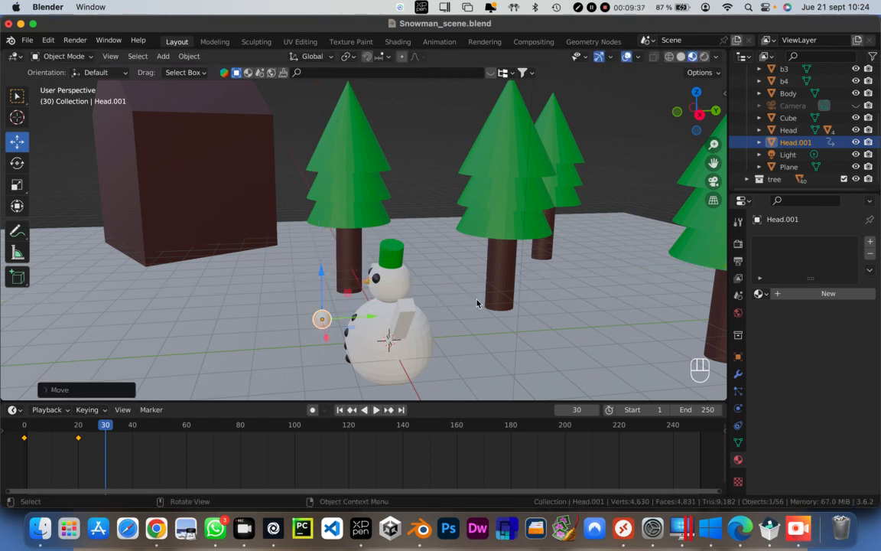
key(i)
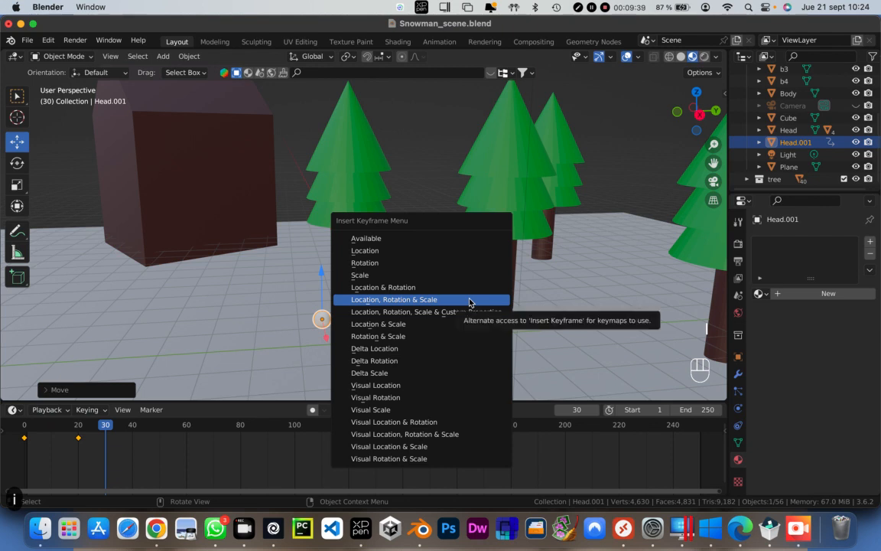
click(468, 299)
Step: At frame 40, move the sphere slightly farther out and down to the ground, inserting a Location, Rotation & Scale keyframe
drag(101, 430, 131, 383)
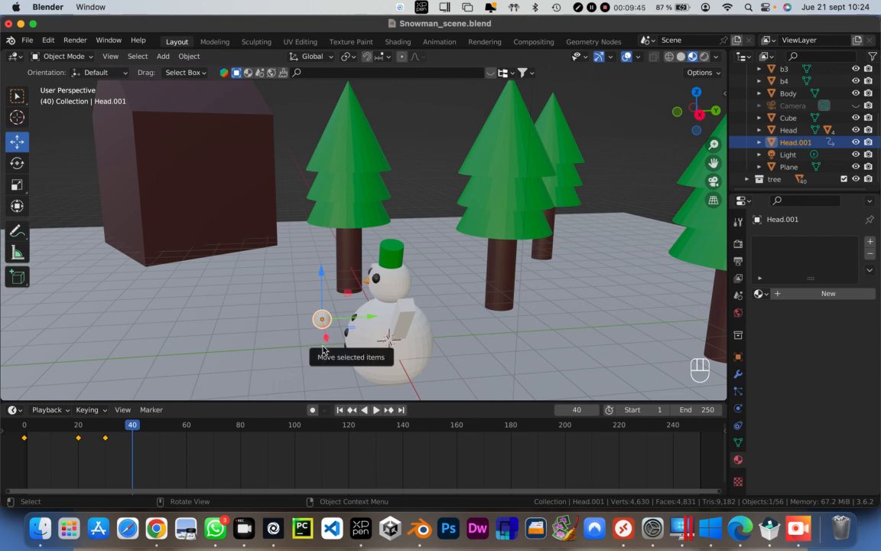
drag(375, 319, 348, 315)
drag(303, 273, 296, 342)
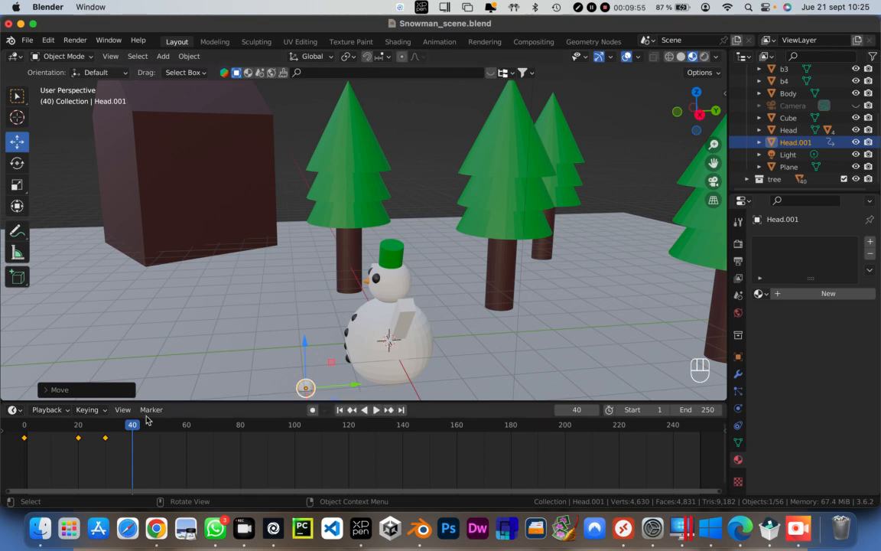
key(i)
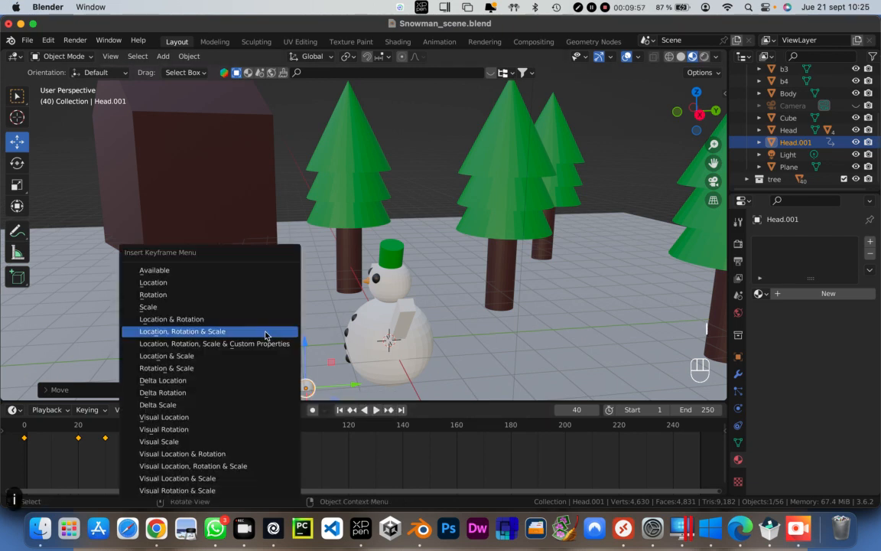
click(234, 334)
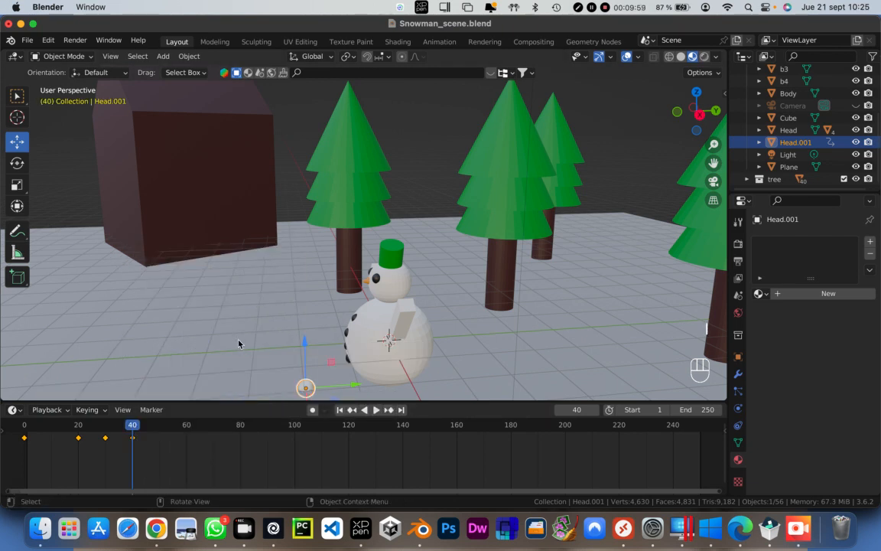
Step: Scrub back to frame 0 and insert a keyframe for the snowman's head in its starting position
drag(134, 429, 132, 467)
drag(132, 467, 26, 434)
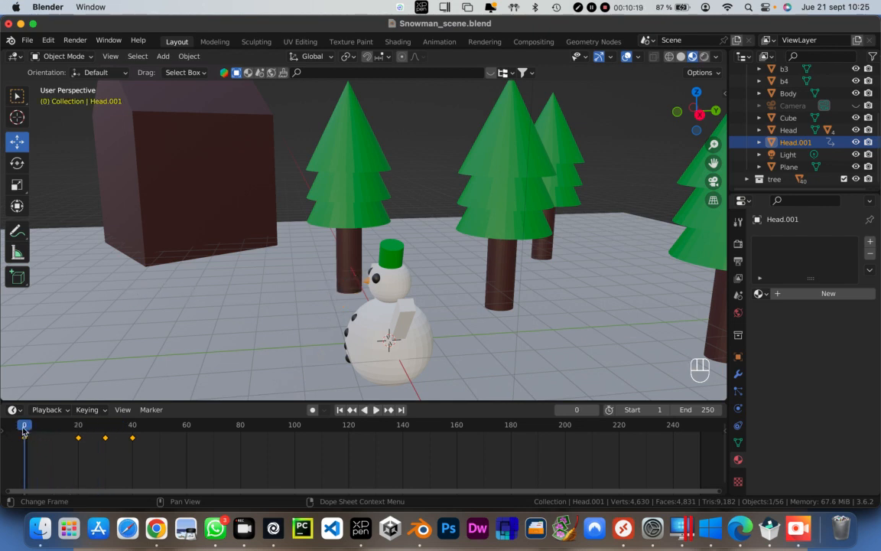
click(388, 289)
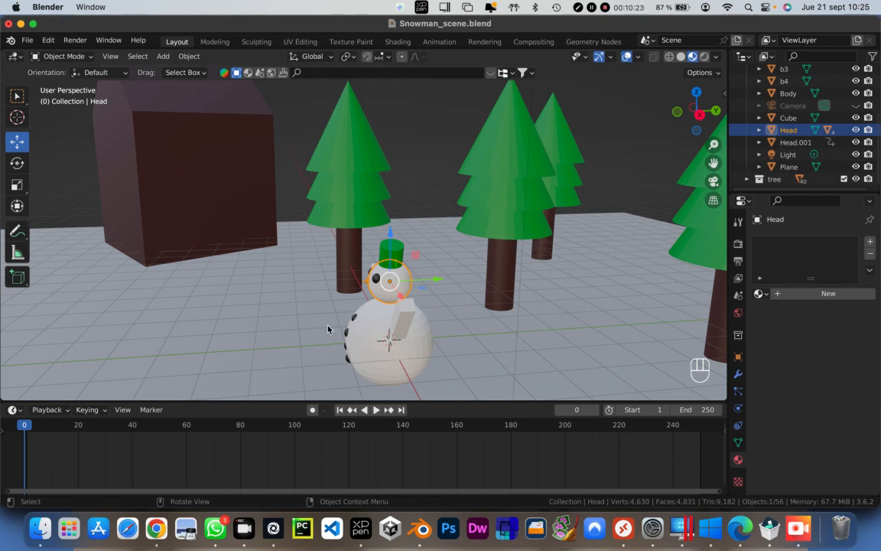
key(i)
click(248, 298)
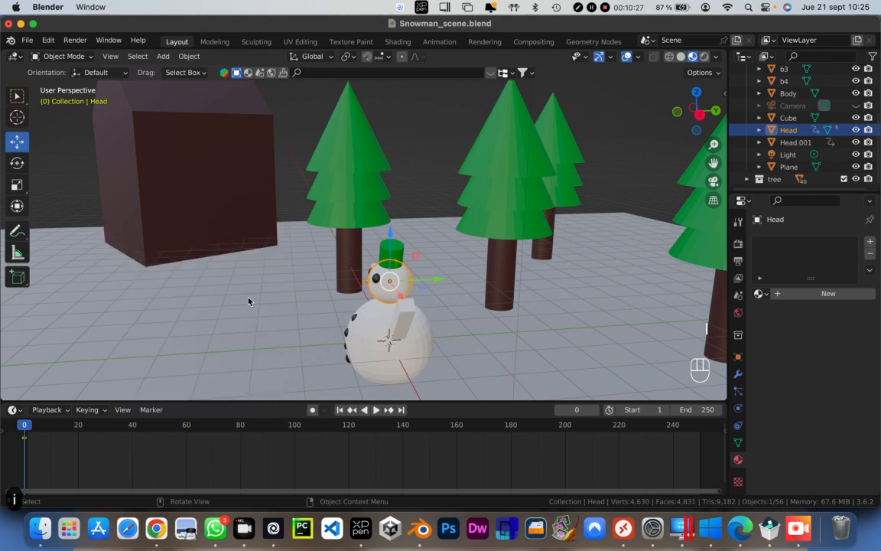
Step: At frame 20, nudge the head slightly backwards along Y and insert a keyframe for it
drag(25, 429, 80, 447)
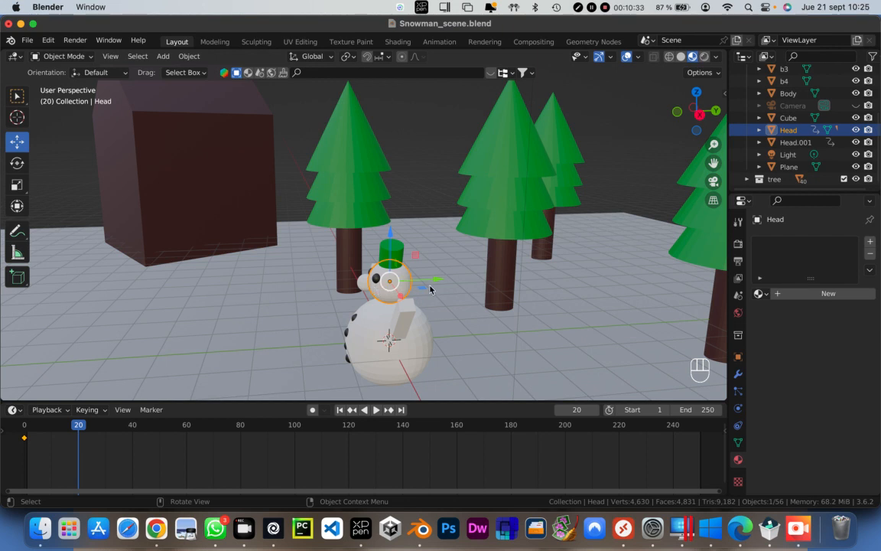
mouse_move(438, 283)
mouse_down()
mouse_move(443, 278)
mouse_move(443, 287)
mouse_up()
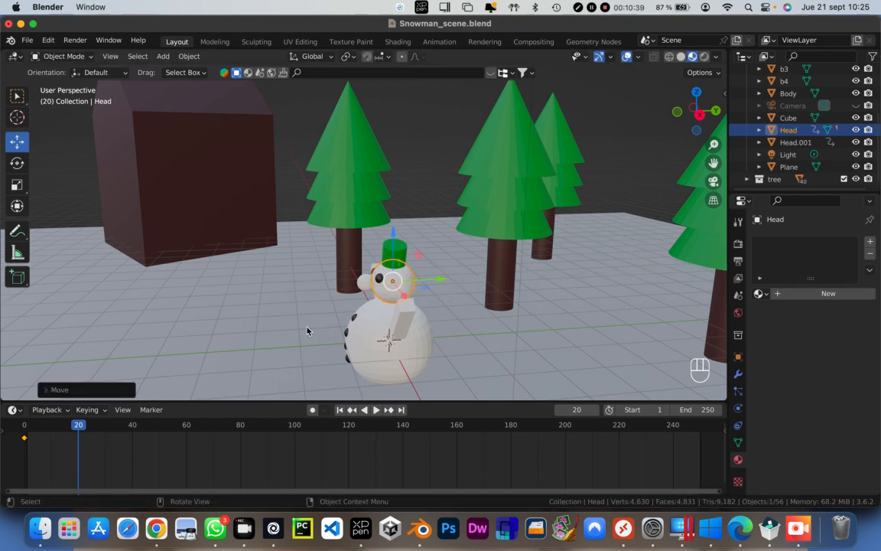
key(i)
click(256, 334)
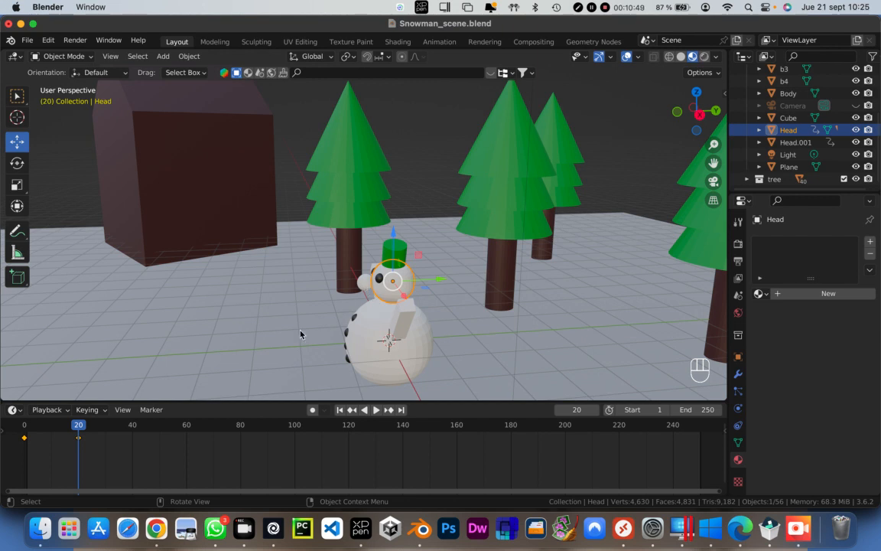
Step: At frame 30, move the head back and down behind the body, tilt it backwards, and insert a Location, Rotation & Scale keyframe
key(space)
drag(95, 431, 108, 433)
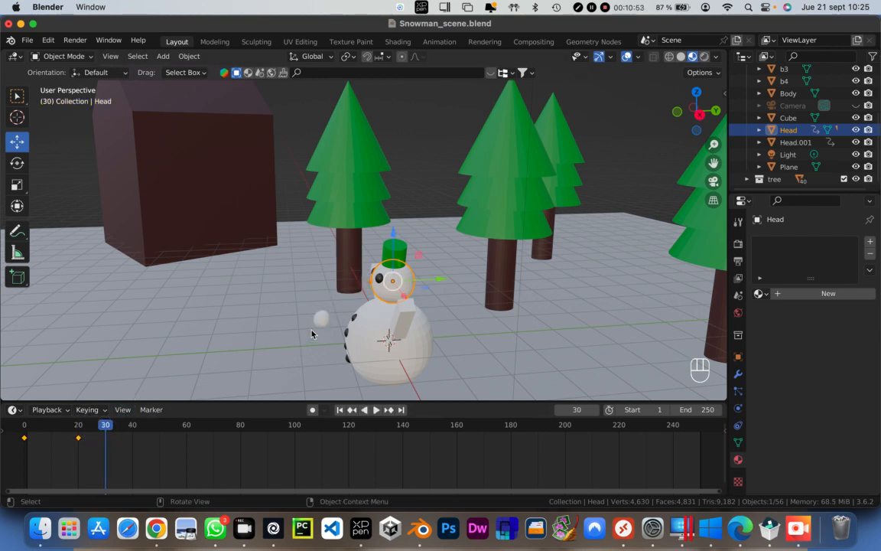
drag(444, 283, 492, 285)
drag(443, 243, 444, 283)
drag(490, 320, 504, 314)
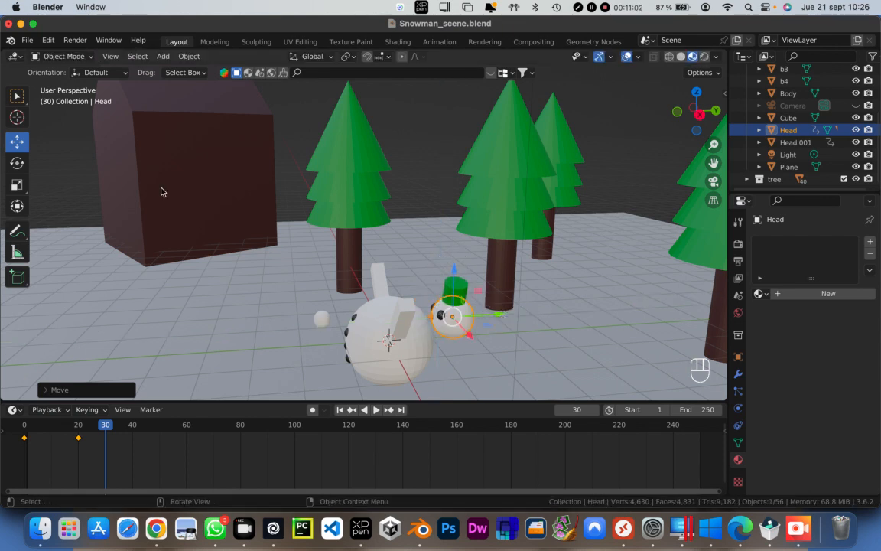
click(17, 162)
drag(493, 291, 517, 327)
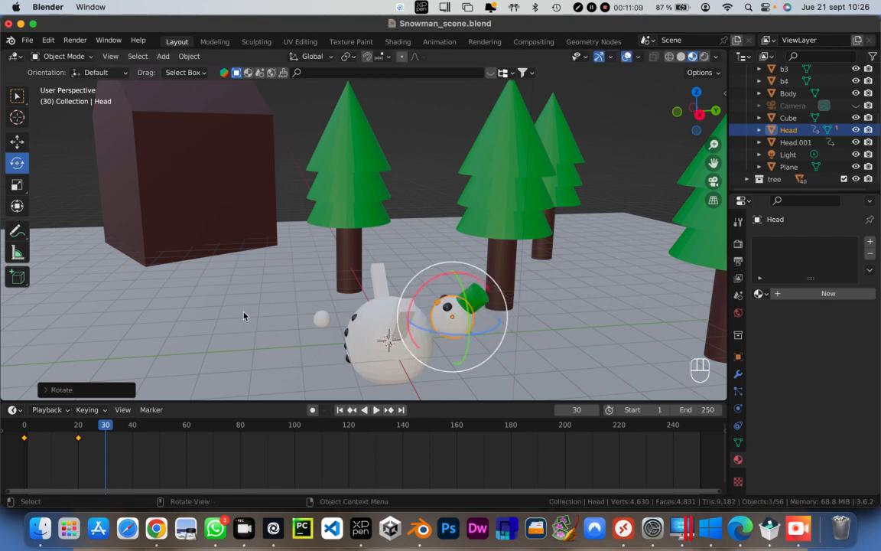
key(i)
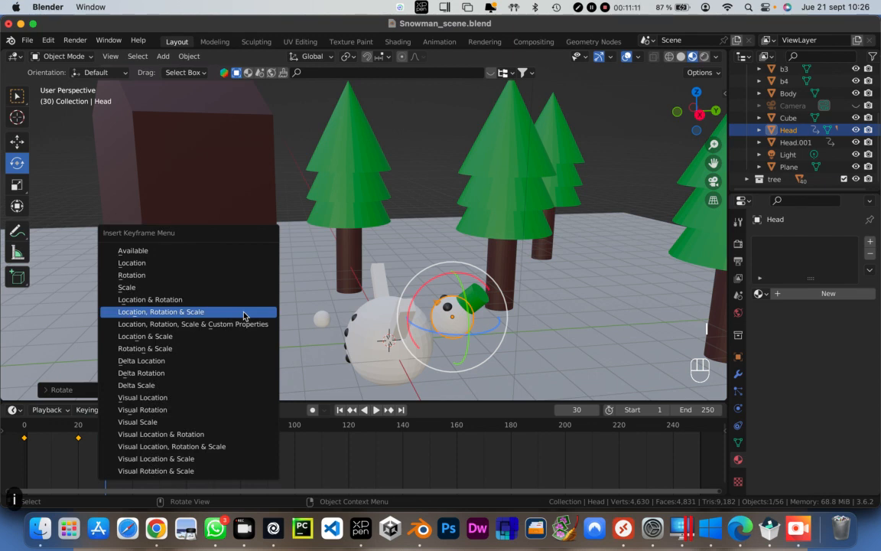
click(183, 312)
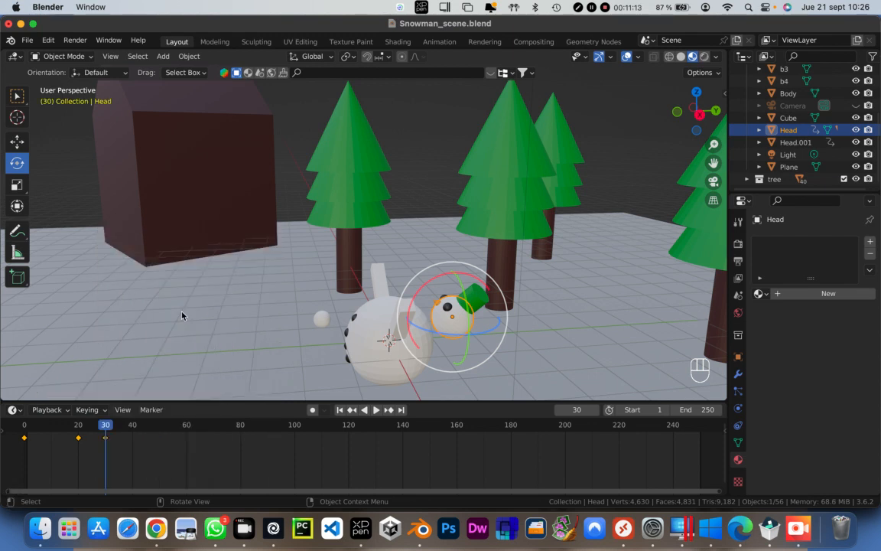
Step: At frame 40, lower the head to the ground behind the body, tilt it farther backwards, and insert a Location, Rotation & Scale keyframe
key(space)
drag(109, 431, 133, 430)
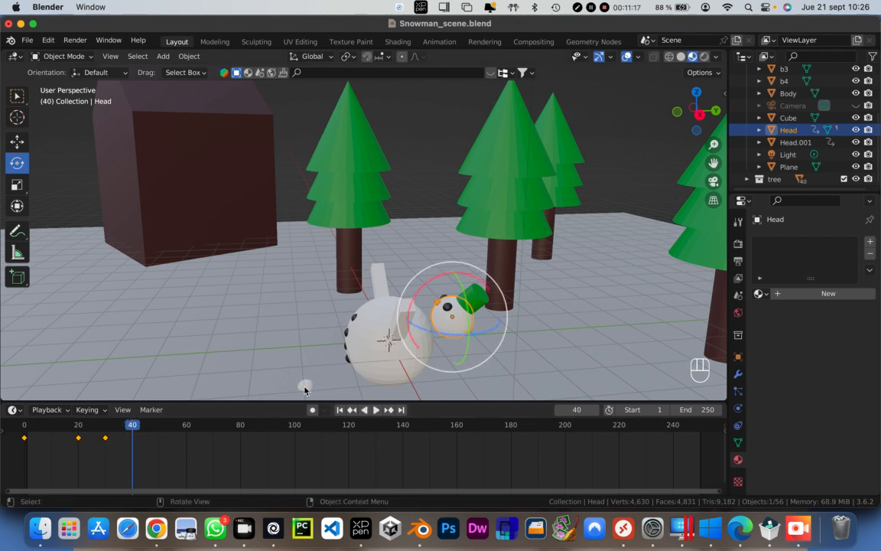
click(19, 140)
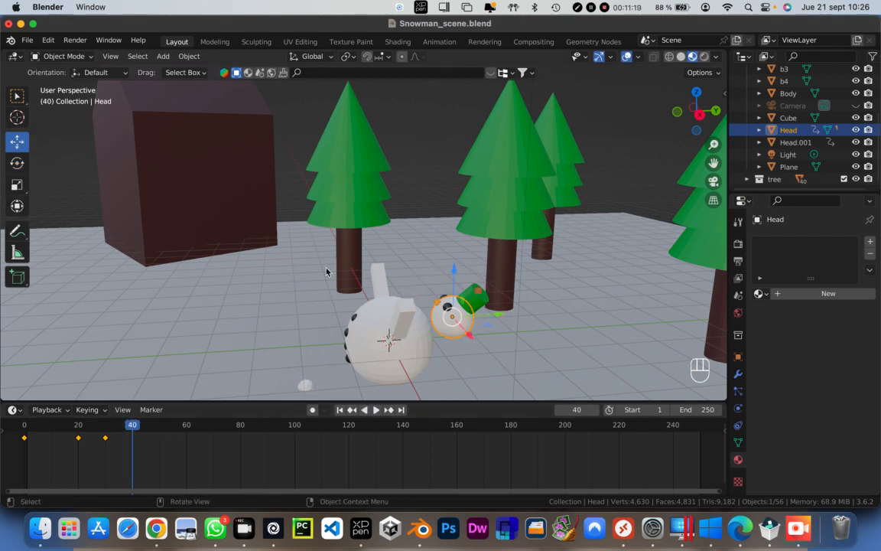
drag(496, 314, 526, 373)
click(15, 163)
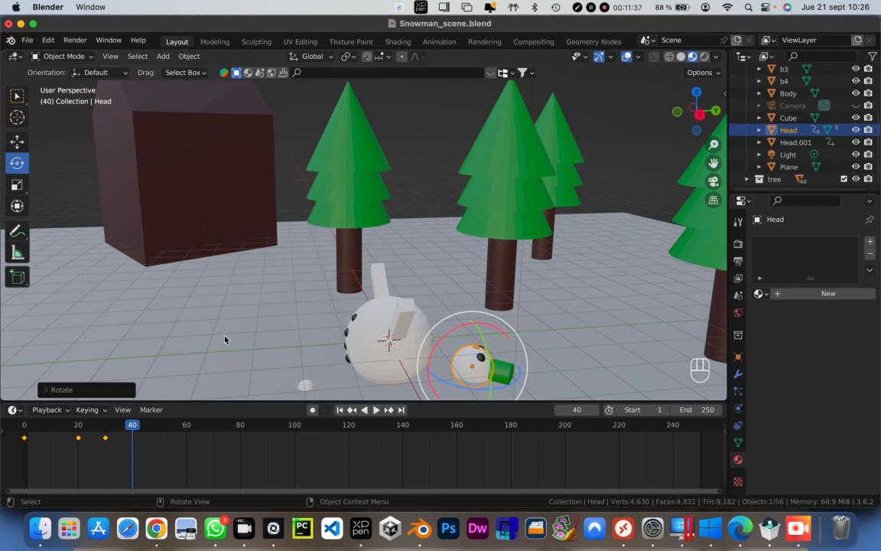
key(i)
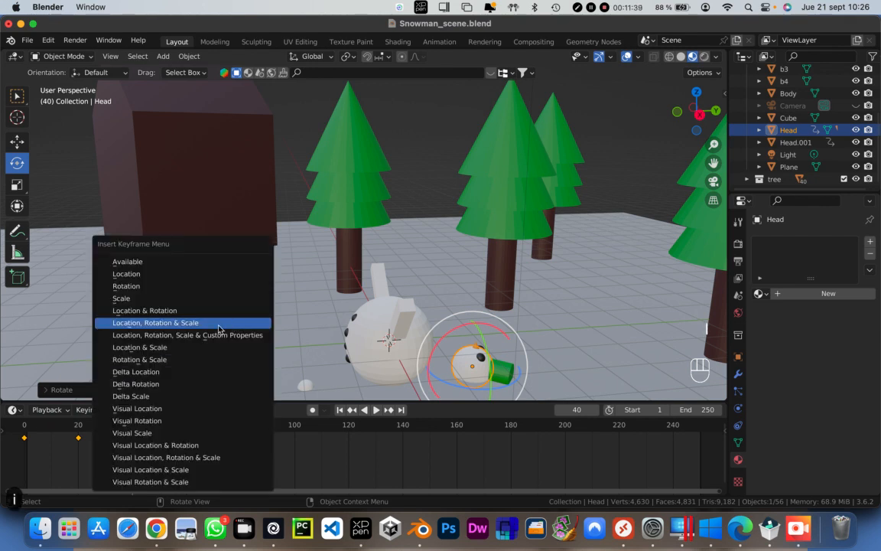
click(206, 322)
Step: Preview the animation from frame 0 with the viewport overlays and the rotation gizmo hidden, and stop the playback
mouse_move(16, 444)
mouse_down()
mouse_move(75, 428)
mouse_move(24, 444)
mouse_up()
scroll(211, 329, down, 4)
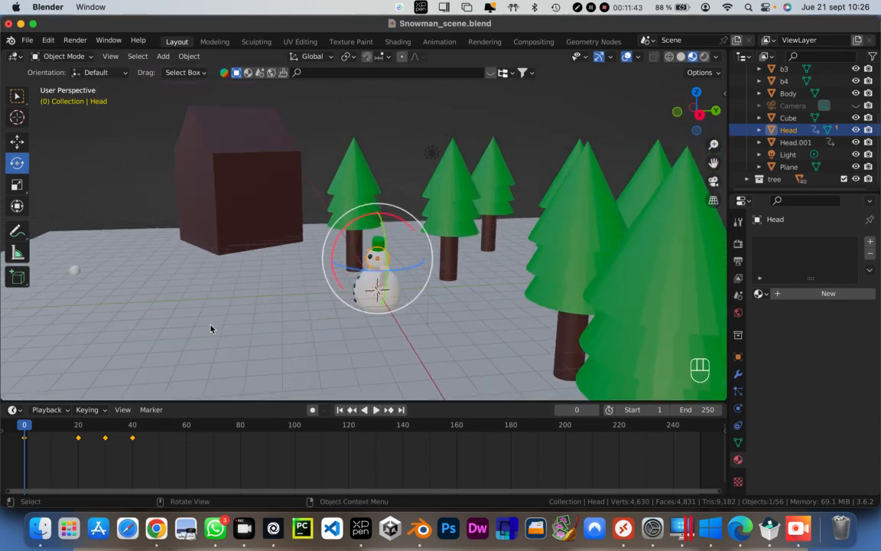
scroll(211, 329, up, 2)
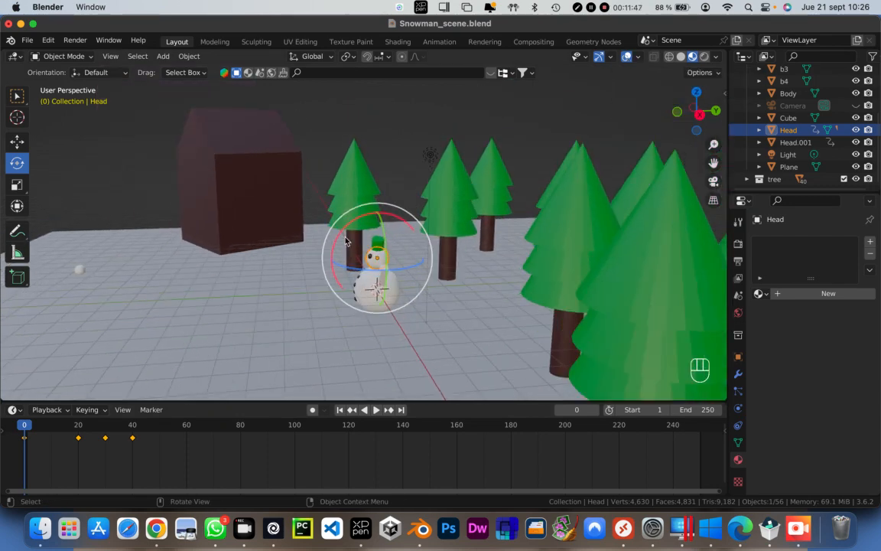
click(626, 56)
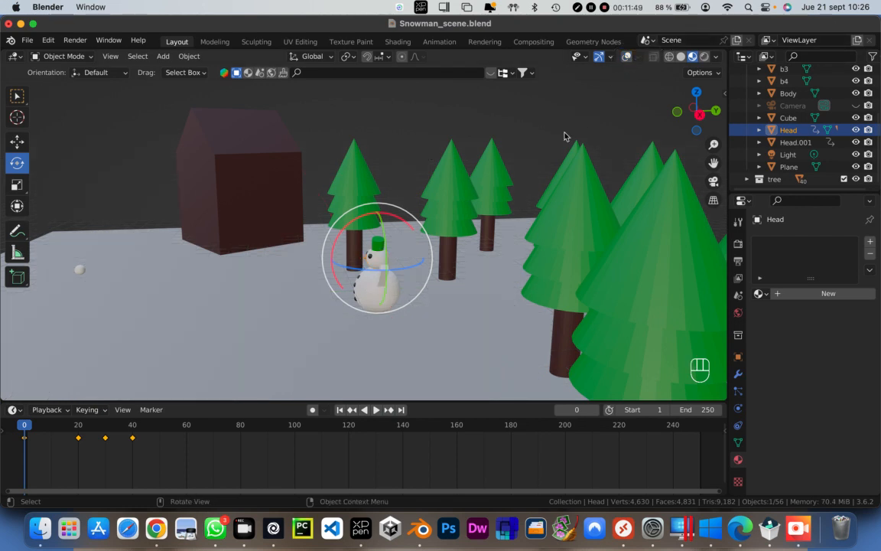
click(17, 95)
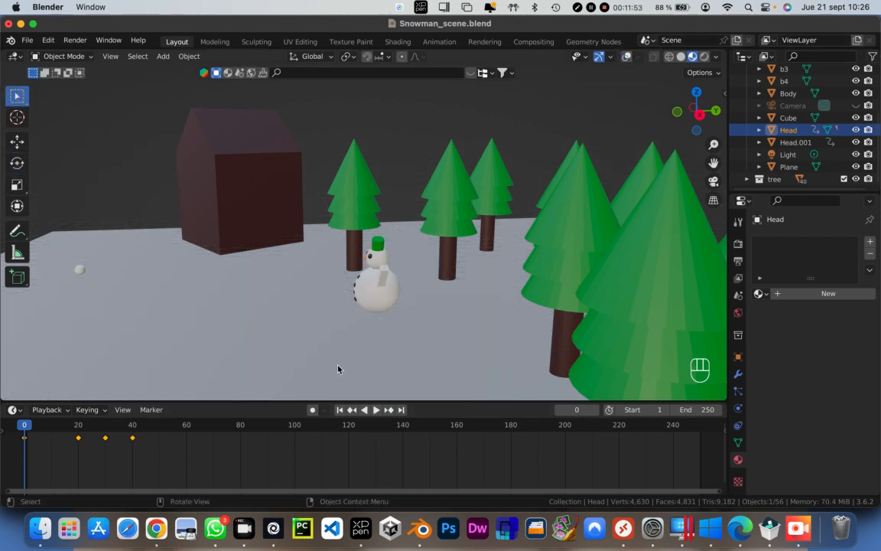
key(space)
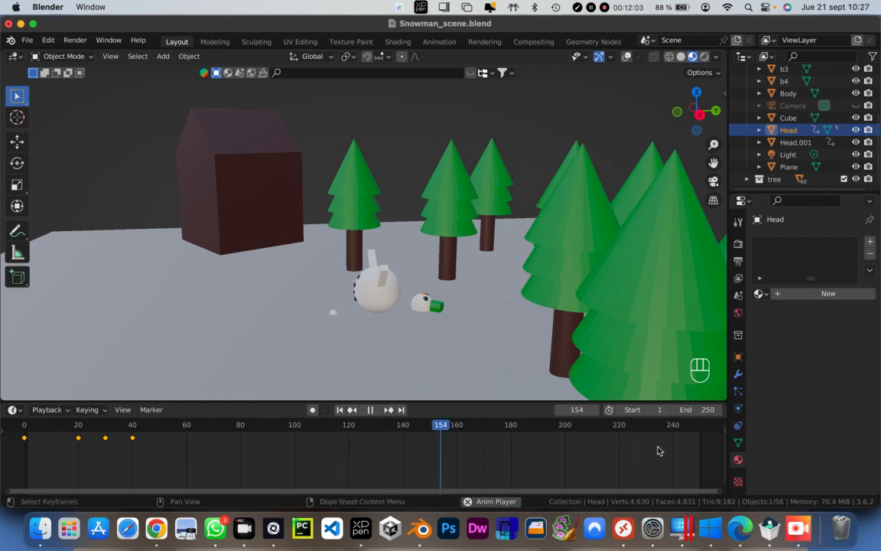
click(371, 413)
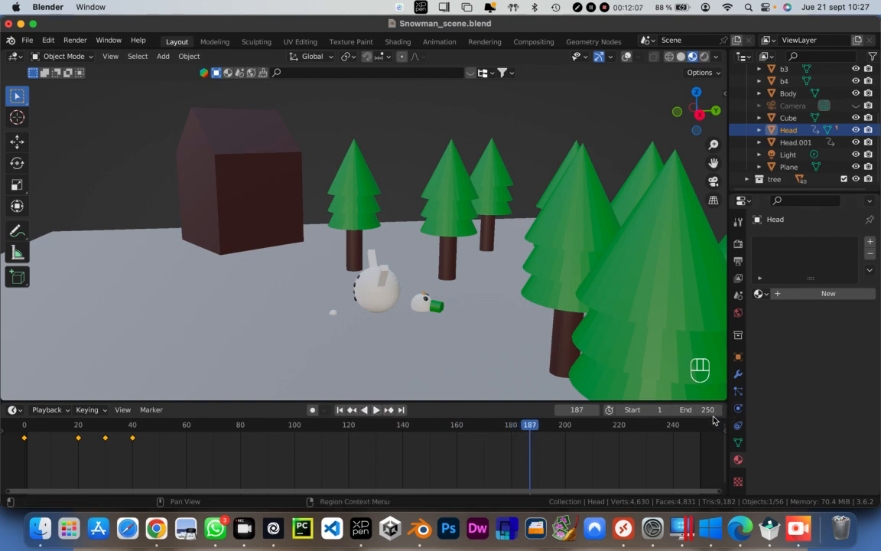
Step: Set the animation's frame range to start at 0 and end at 50
click(620, 410)
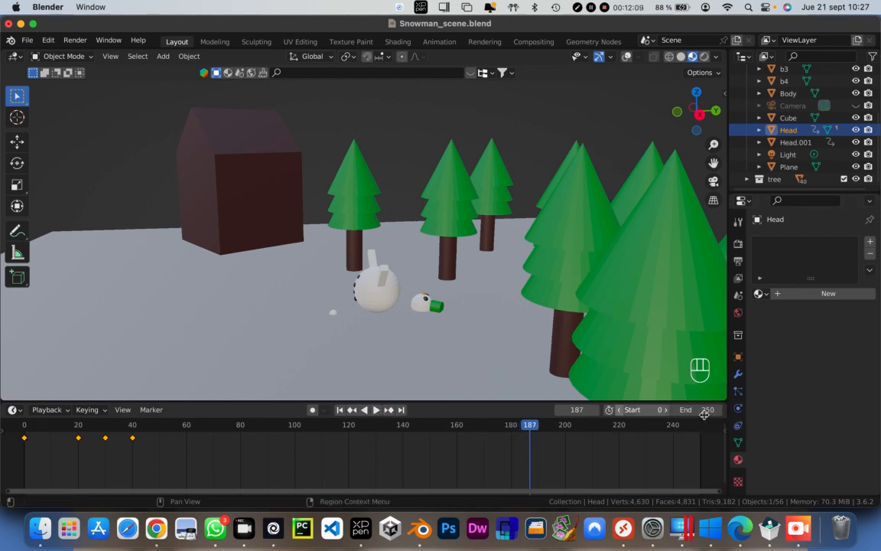
click(696, 410)
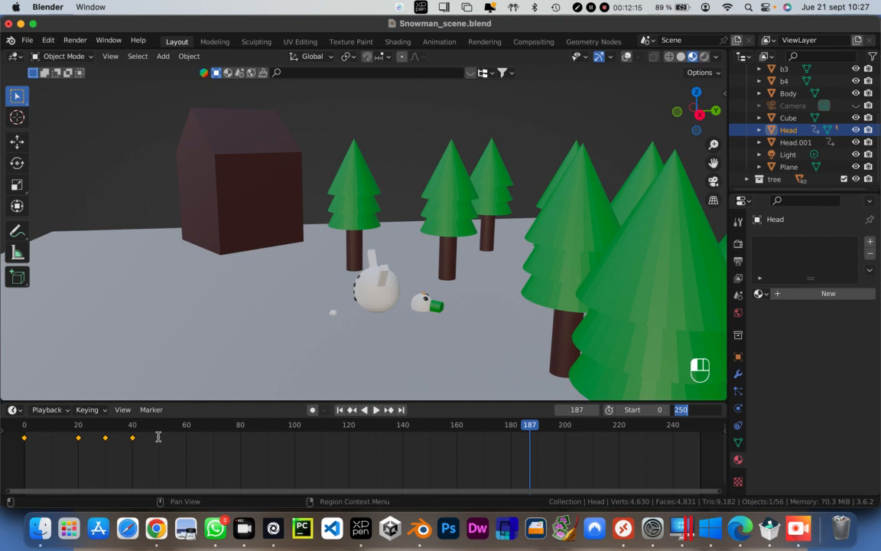
text(50)
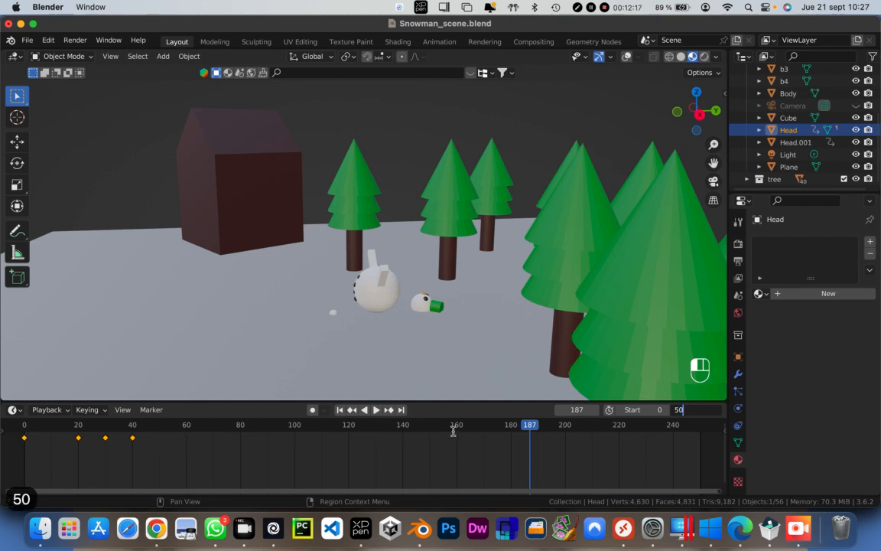
key(Tab)
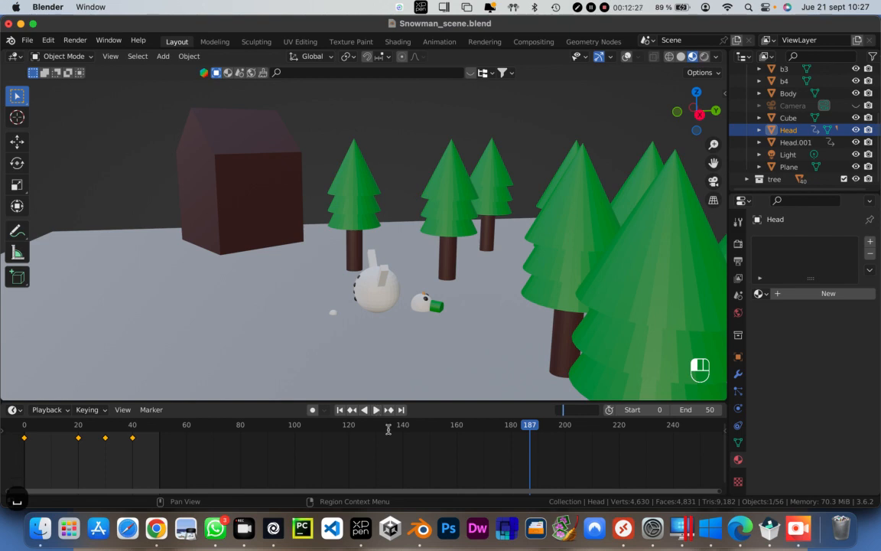
key(Escape)
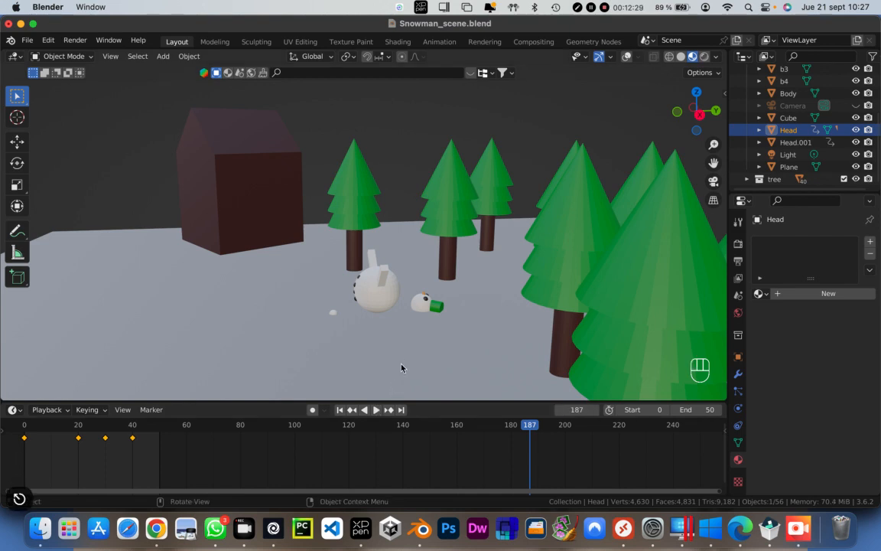
Step: Play the animation over the shortened frame range, stop it, and turn the viewport overlays back on
key(space)
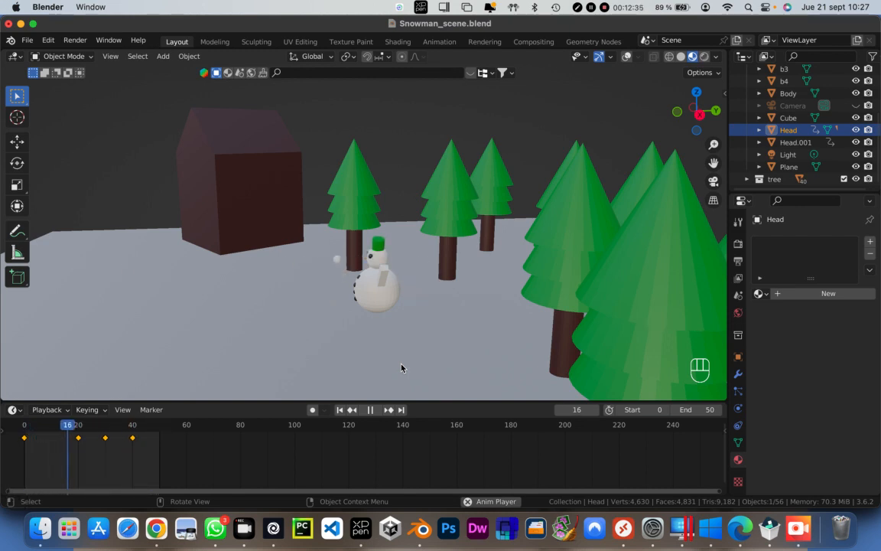
key(space)
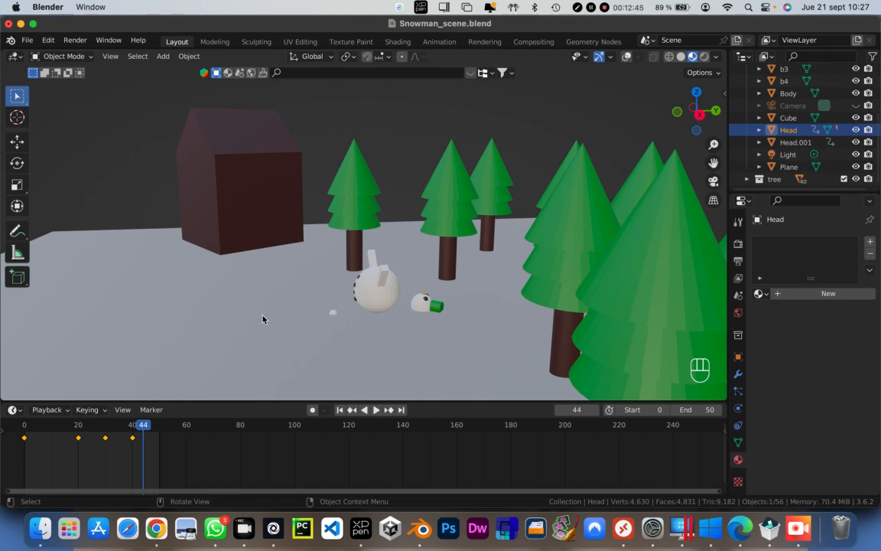
click(626, 56)
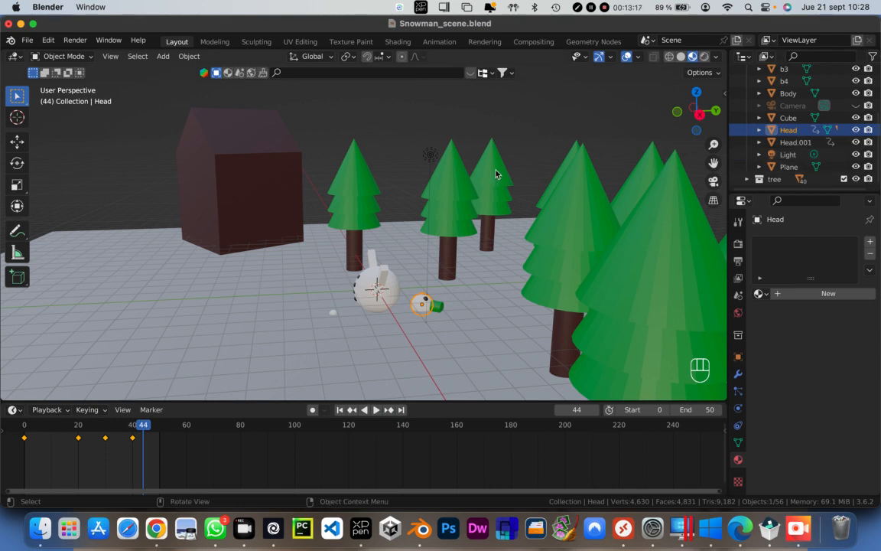
middle_drag(497, 176, 433, 318)
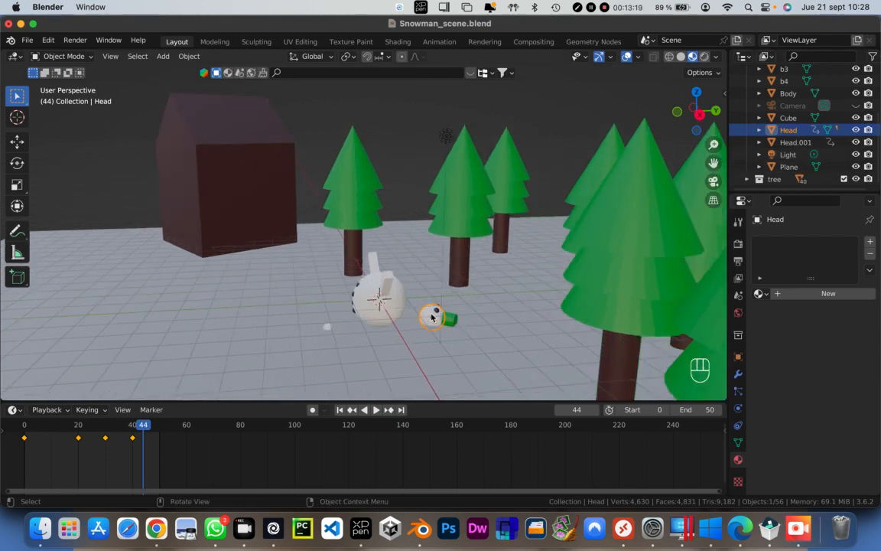